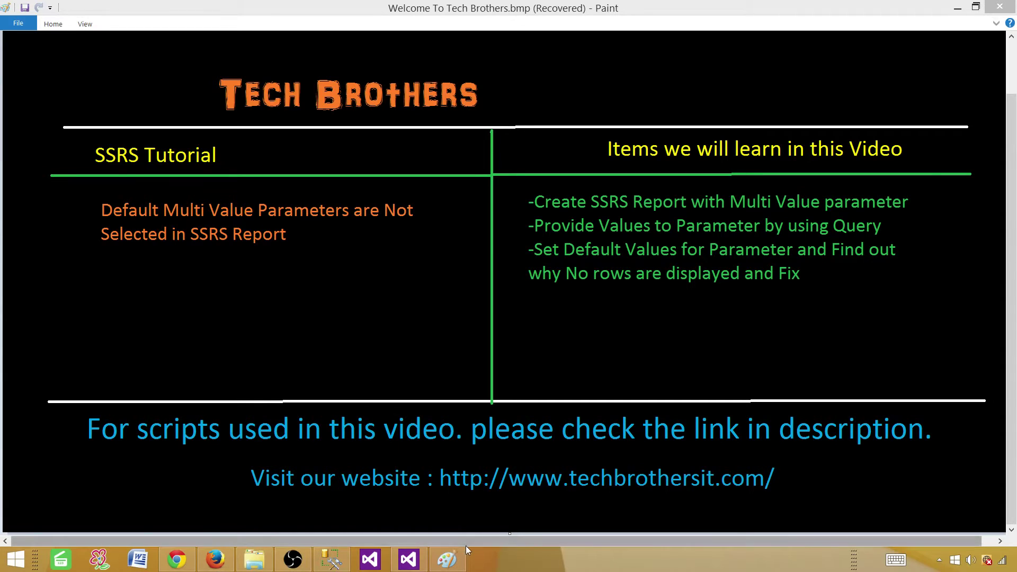
Leave the Tech Brothers slide in Paint and bring up the SSMS SQLQuery2.sql editor
left_click(337, 562)
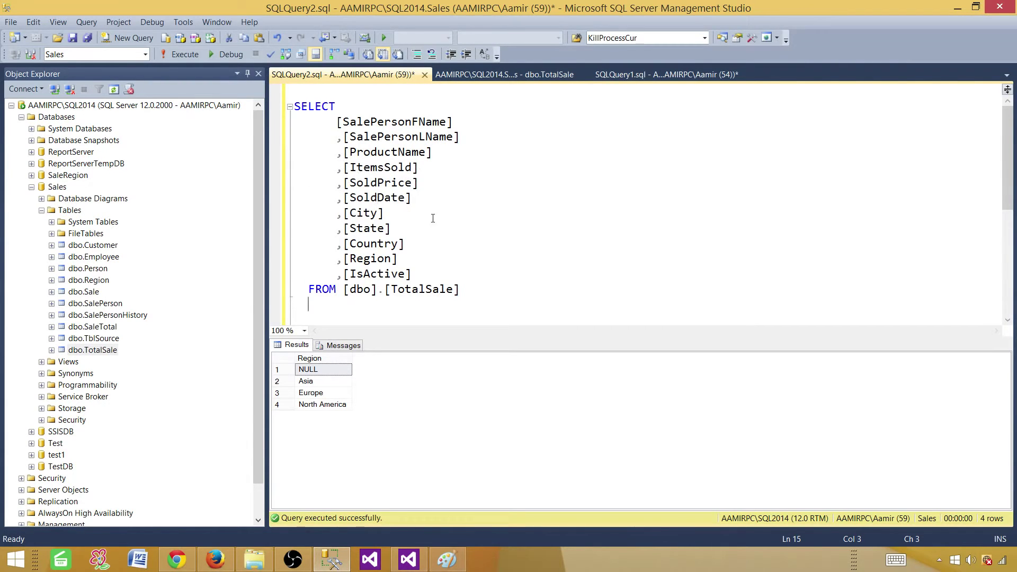
Run the TotalSale query and review the 12 salesperson rows, including one NULL region
left_click_drag(466, 295, 294, 106)
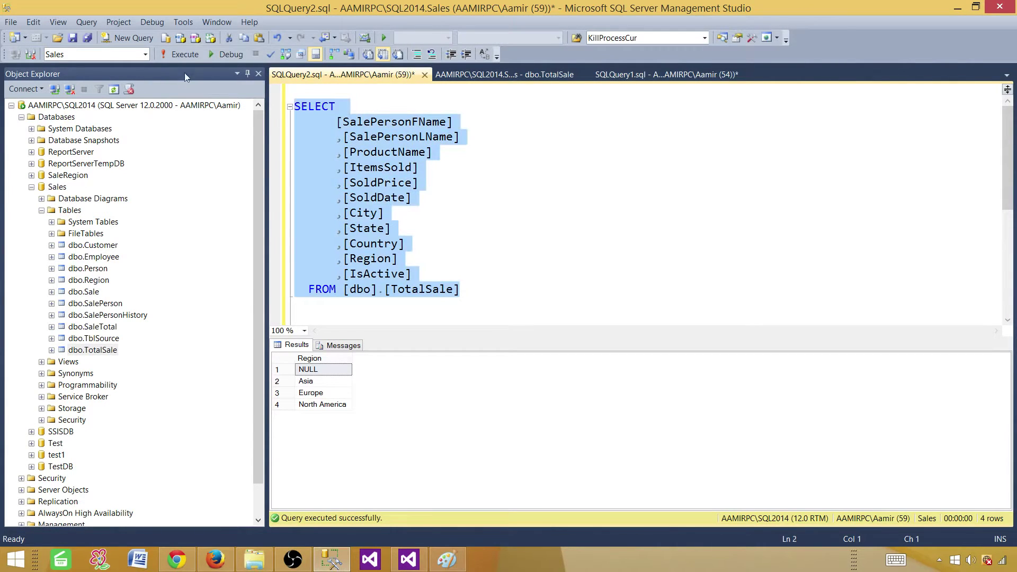
left_click(183, 54)
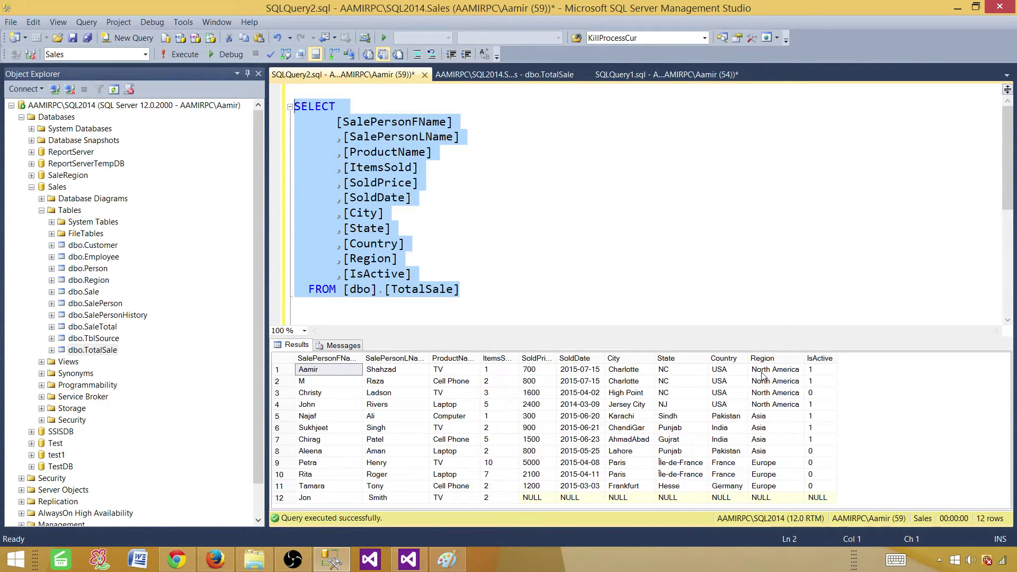
left_click_drag(761, 372, 777, 506)
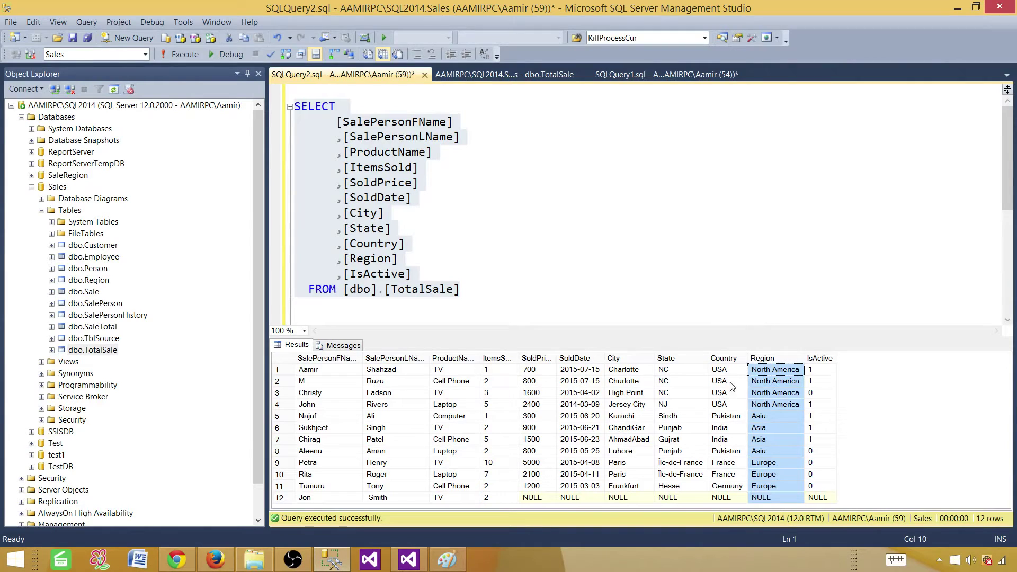
left_click_drag(349, 371, 527, 475)
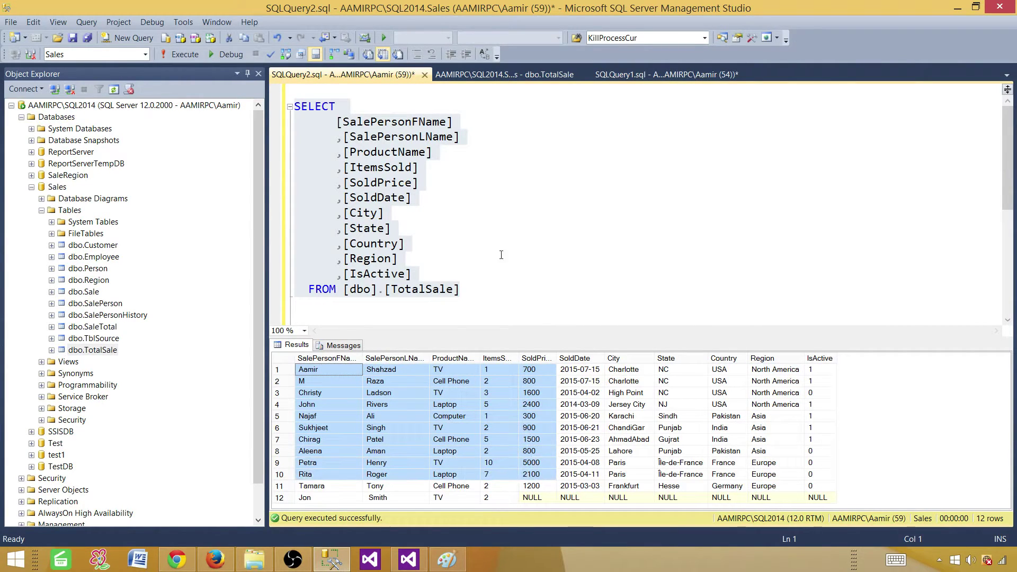
Copy the full SELECT … FROM dbo.TotalSale query text
left_click_drag(476, 285, 294, 106)
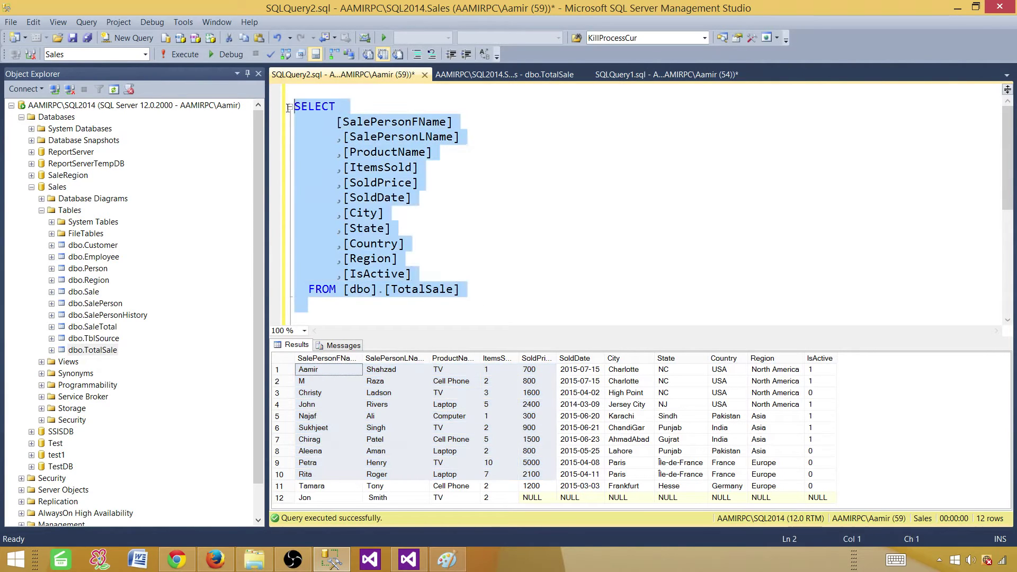
right_click(325, 127)
left_click(331, 146)
Switch to SSRS_Solution in Visual Studio and open the Sales.rds shared data source
left_click(409, 560)
left_click(581, 210)
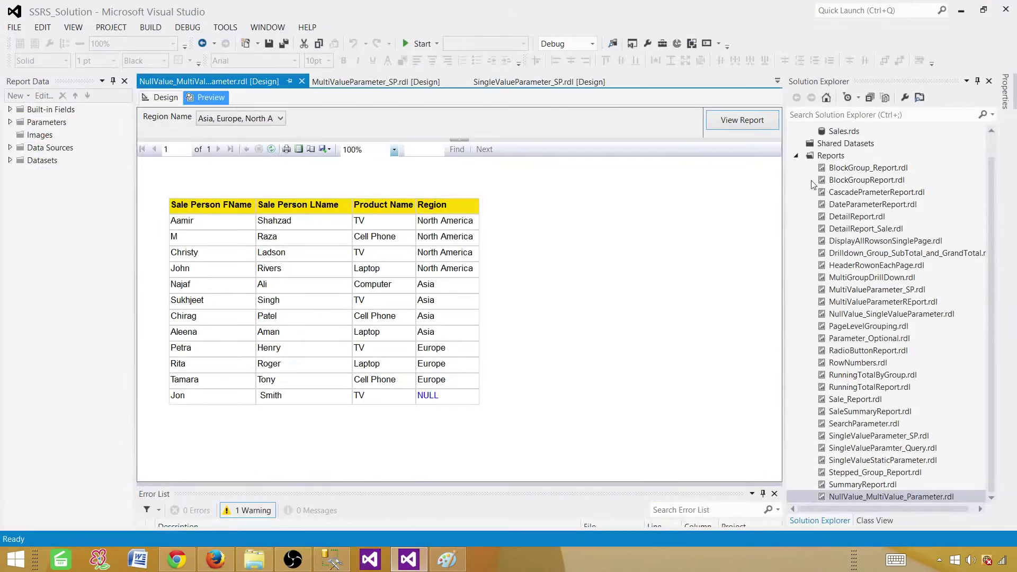
left_click(993, 133)
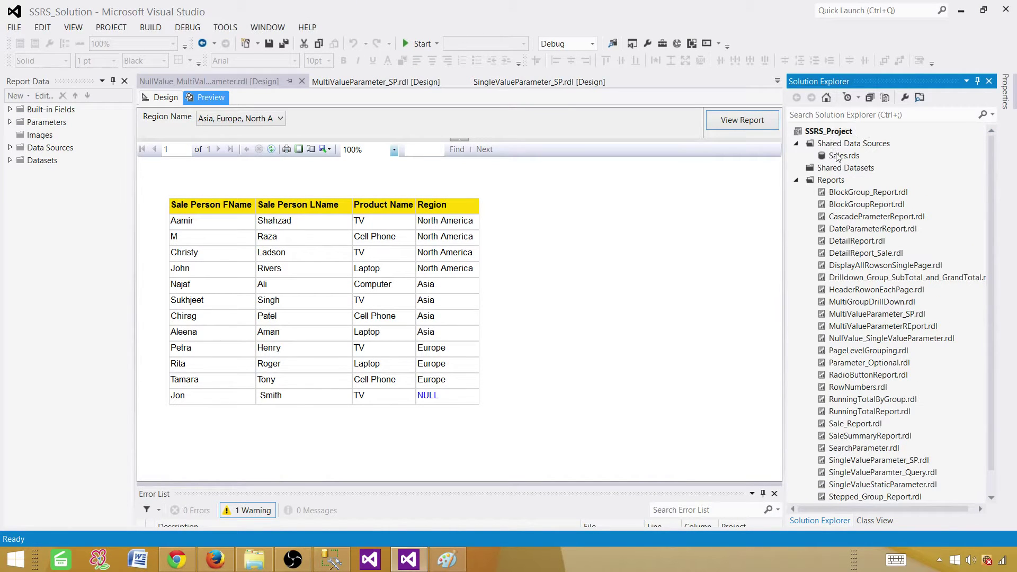
left_click(843, 157)
double_click(843, 158)
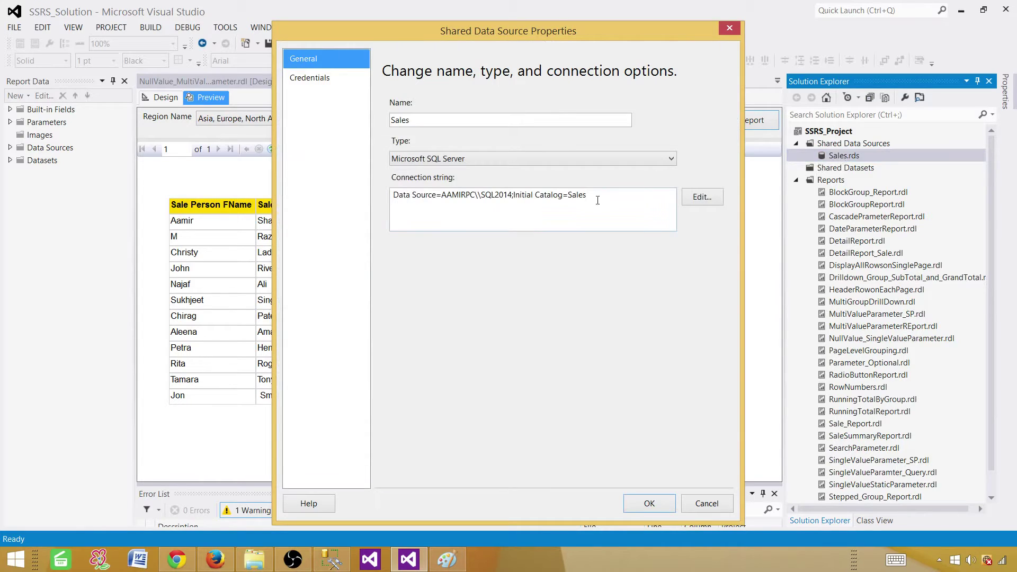
Confirm the connection string targets the Sales database, then cancel without changes
left_click_drag(598, 200, 569, 195)
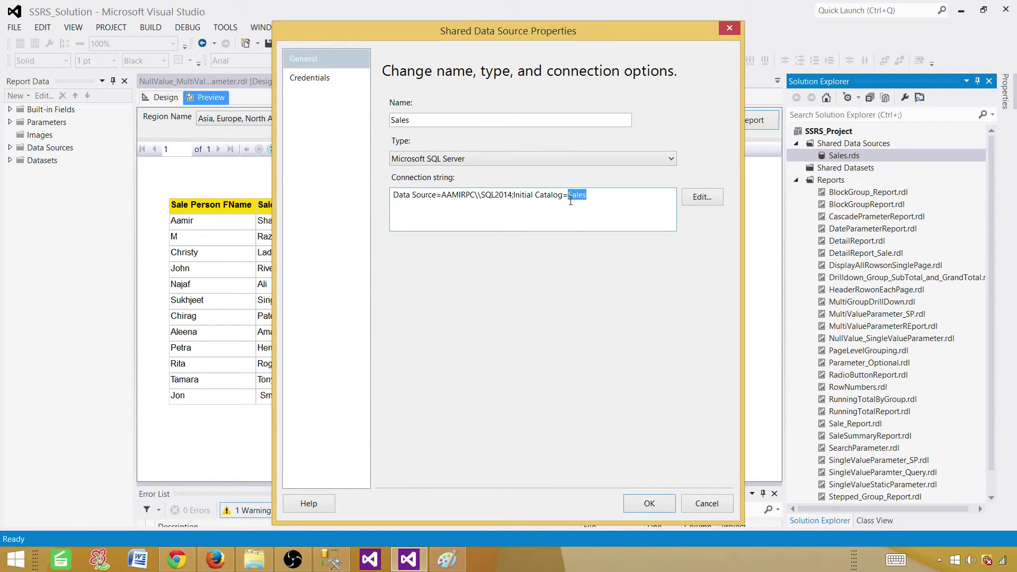
left_click(331, 559)
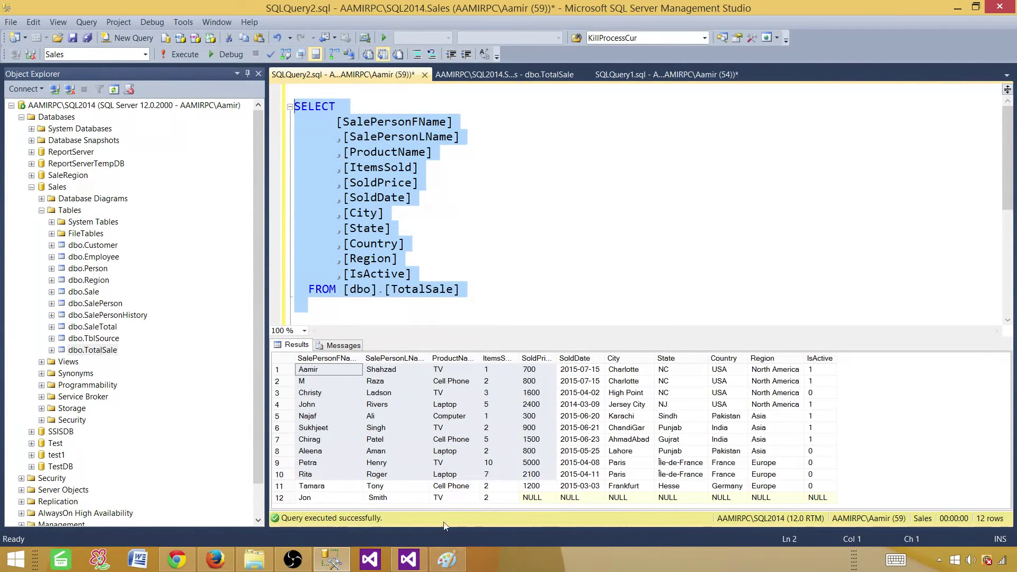
left_click(409, 559)
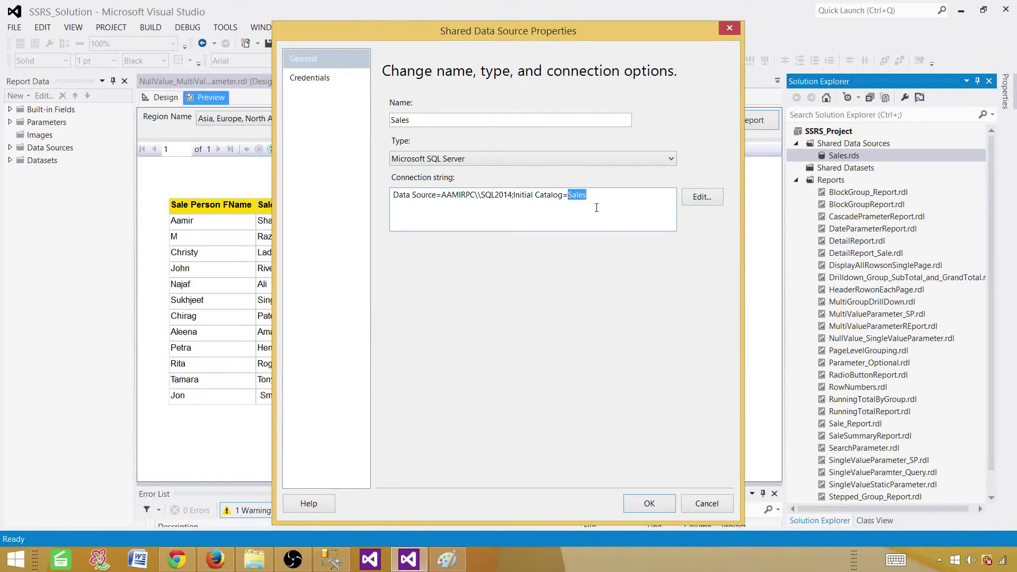
left_click(600, 205)
left_click(704, 503)
Bring up the Shared Data Sources folder's add options, then dismiss them
left_click(847, 143)
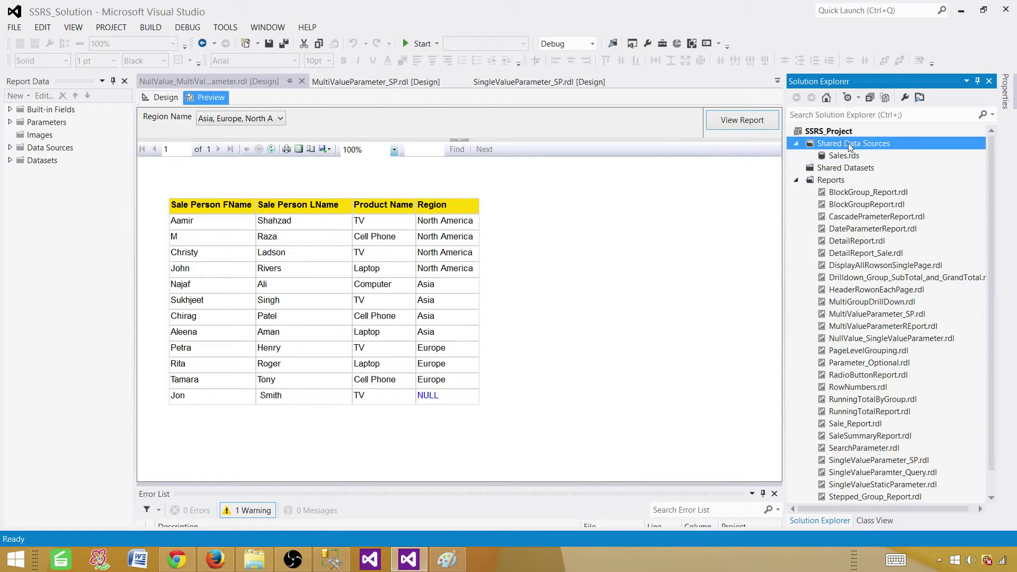
right_click(848, 144)
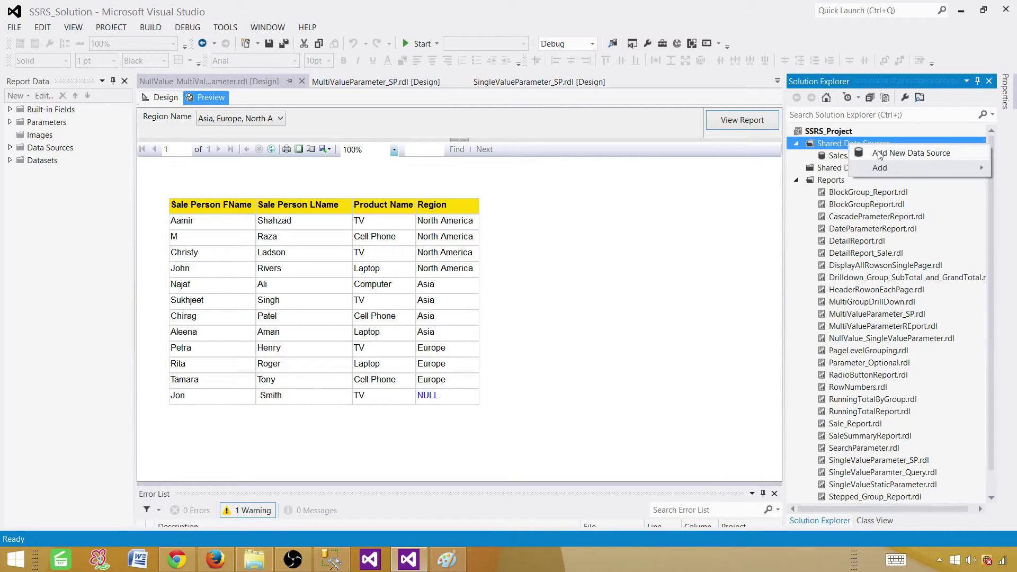
left_click(946, 201)
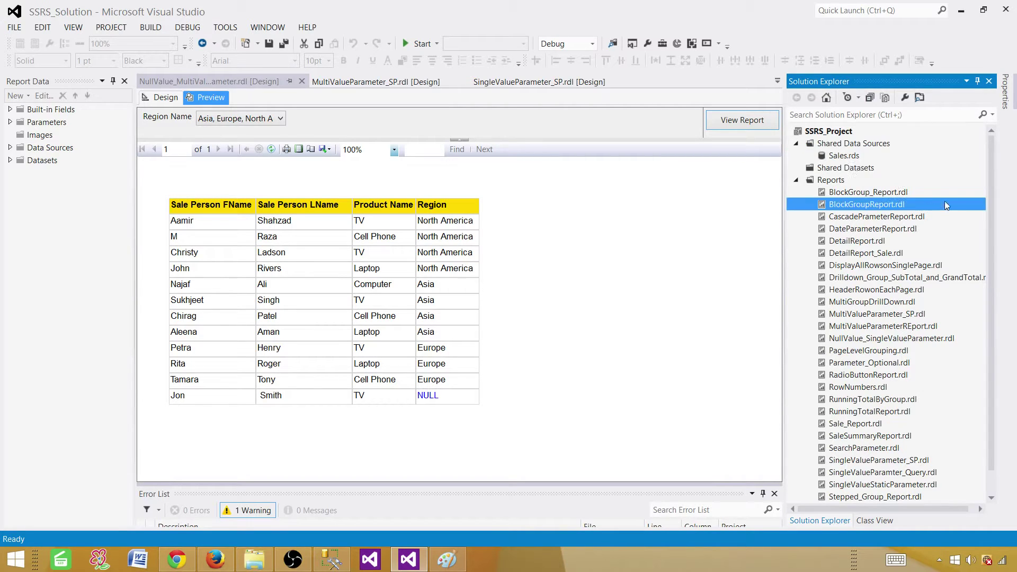
Add a new blank Report item to the project's Reports folder
left_click(839, 183)
right_click(839, 183)
mouse_move(840, 206)
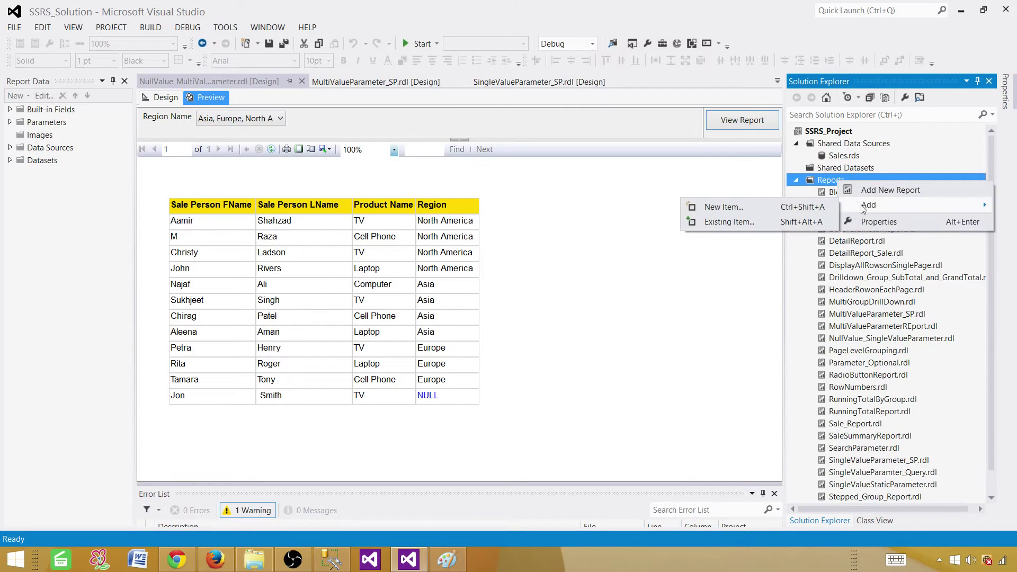
left_click(791, 207)
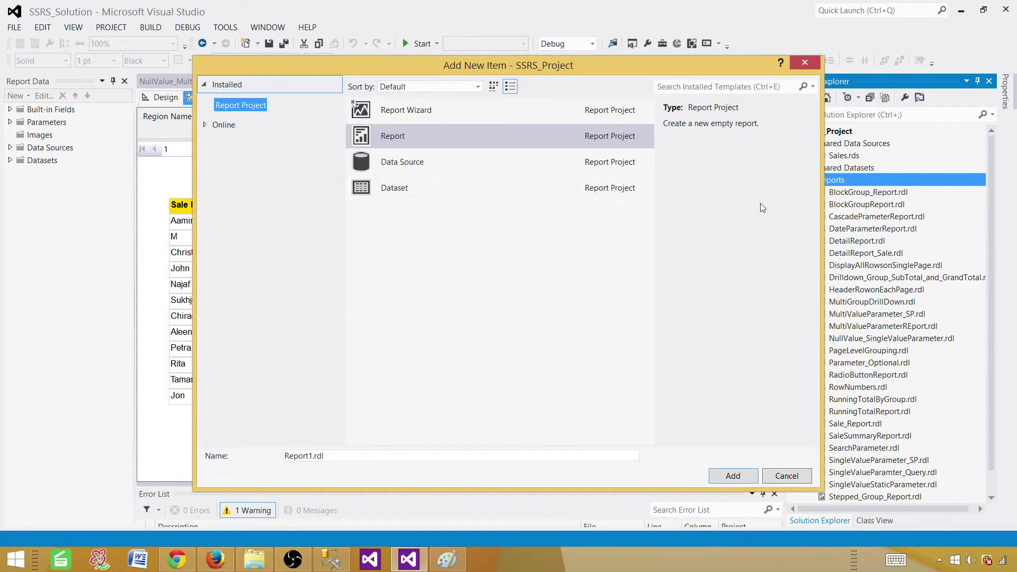
left_click(479, 132)
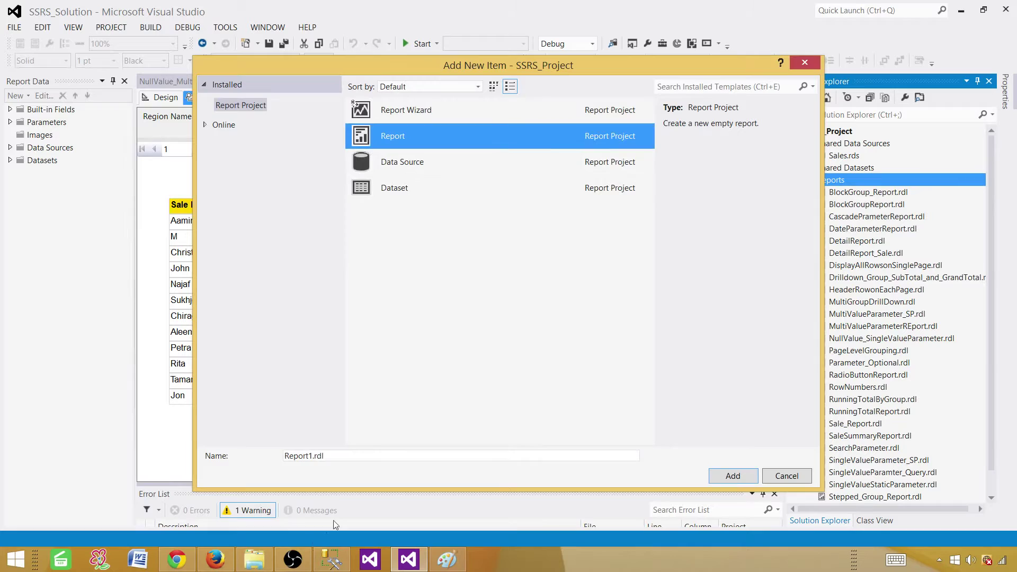
Name the report DefaultValue_MultiValueparameter_NotWorking.rdl and create it
left_click(300, 459)
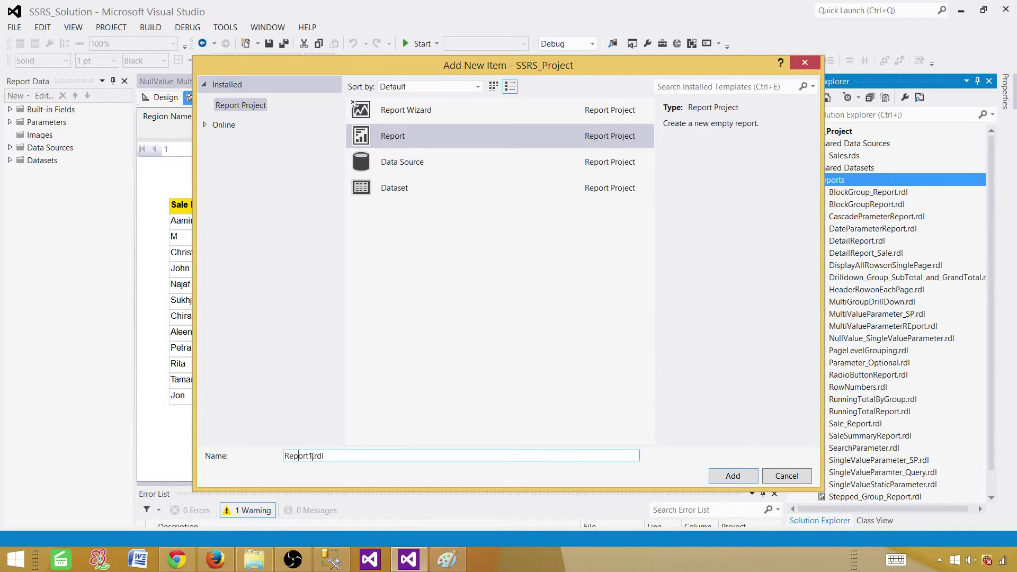
left_click_drag(311, 457, 277, 457)
type("DefaultVAlue")
key("BackSpace")
key("BackSpace")
key("BackSpace")
key("BackSpace")
type("alue_MultiValueparameter_NotWorking")
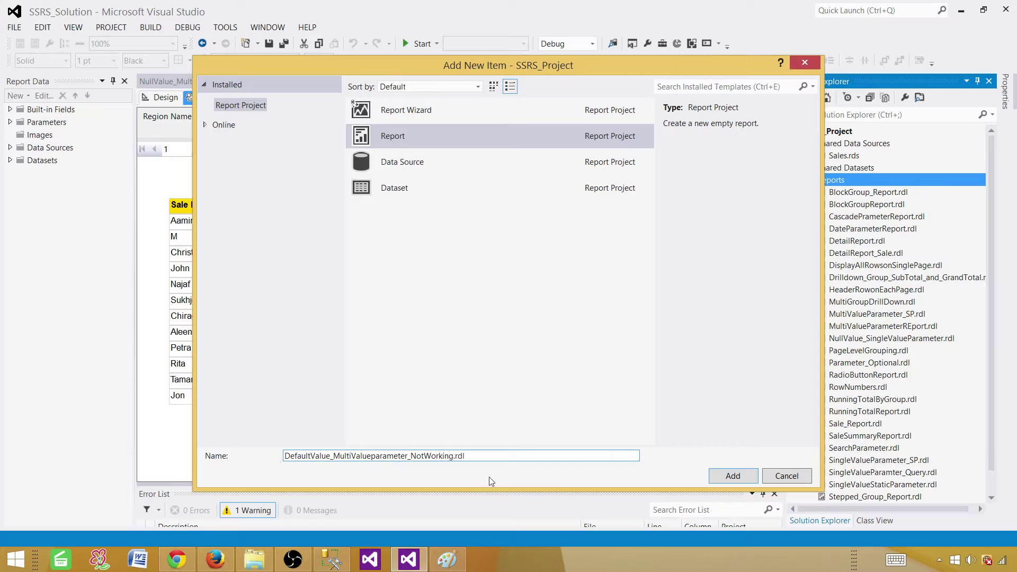
left_click(733, 476)
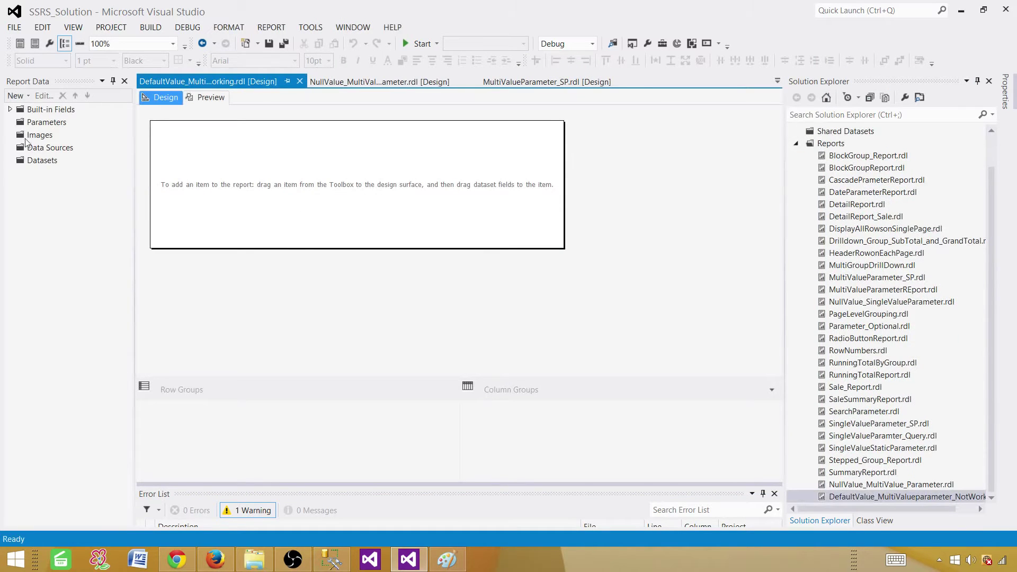
Add report data source DS_Sales using a shared data source reference to Sales
left_click(50, 149)
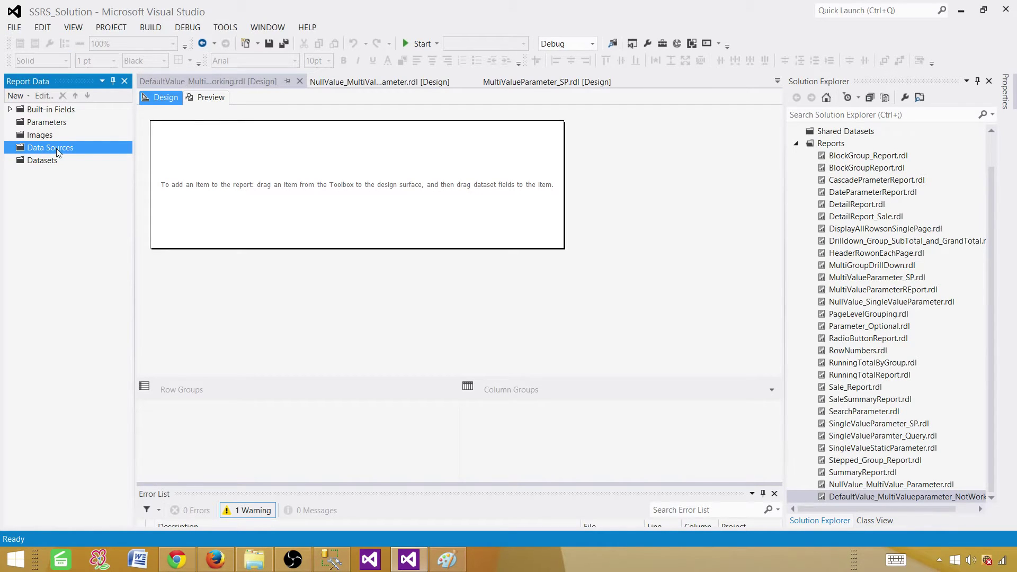
right_click(57, 148)
left_click(76, 154)
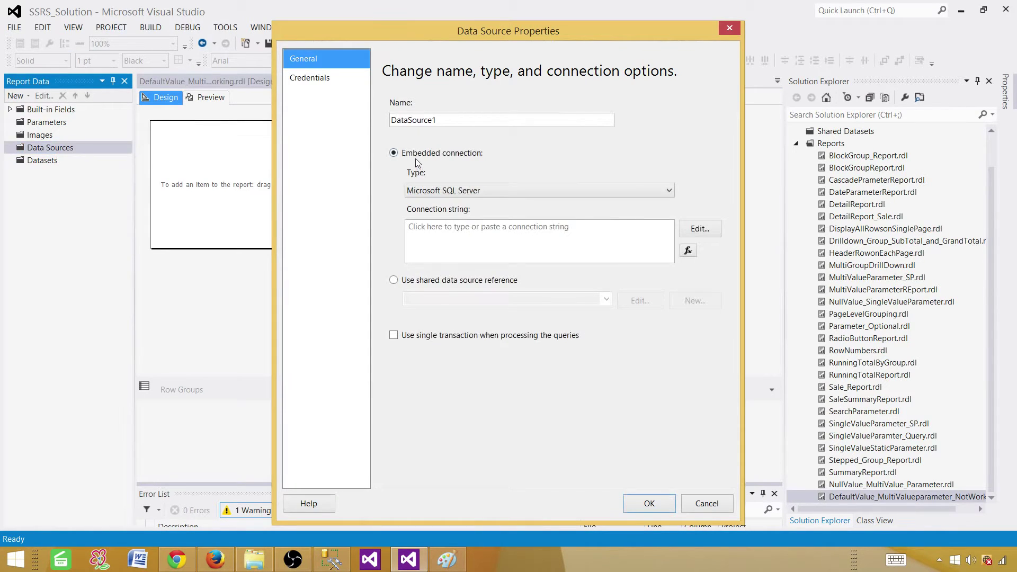
left_click(424, 282)
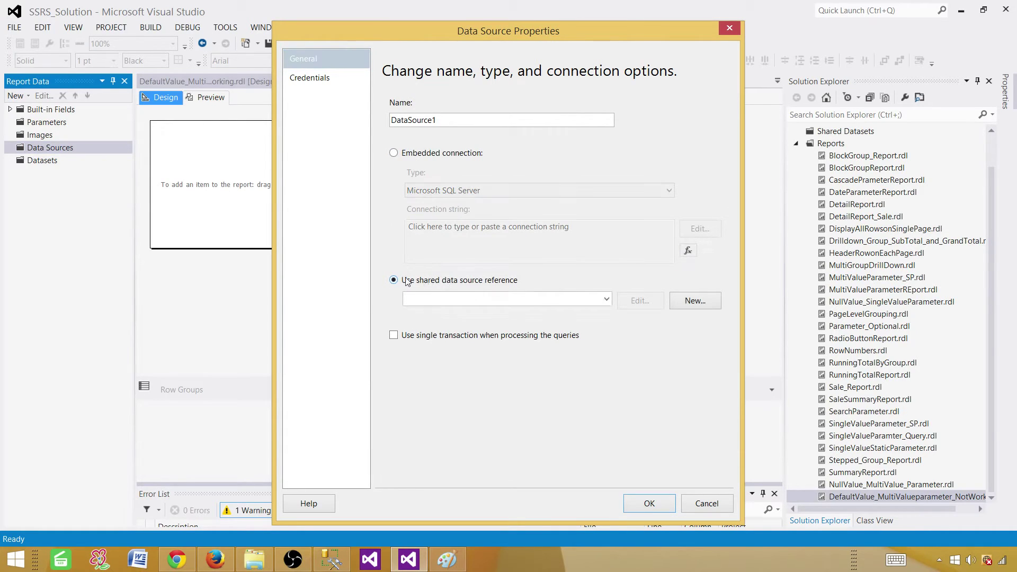
double_click(459, 120)
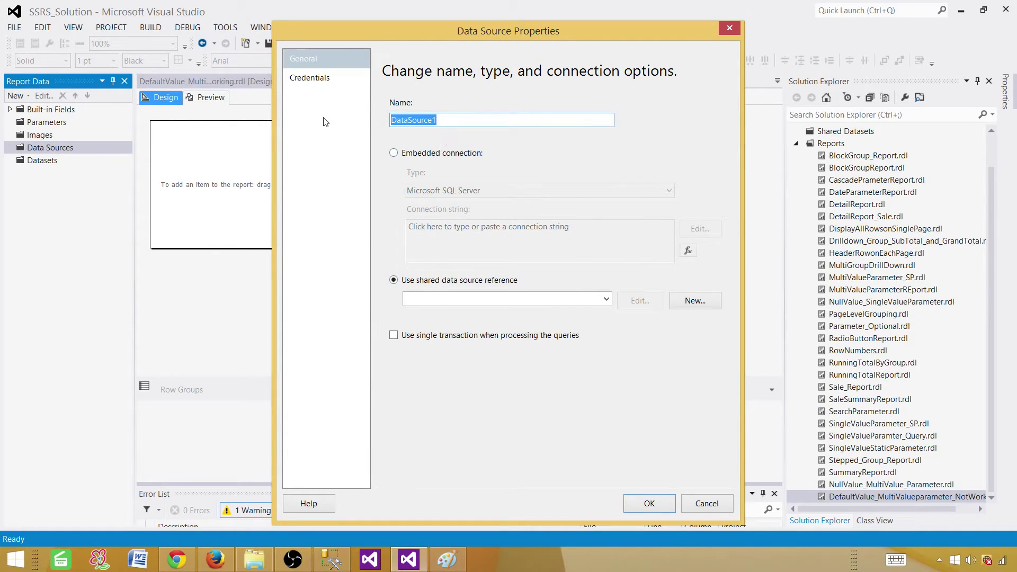
type("DS_Sales")
left_click(607, 300)
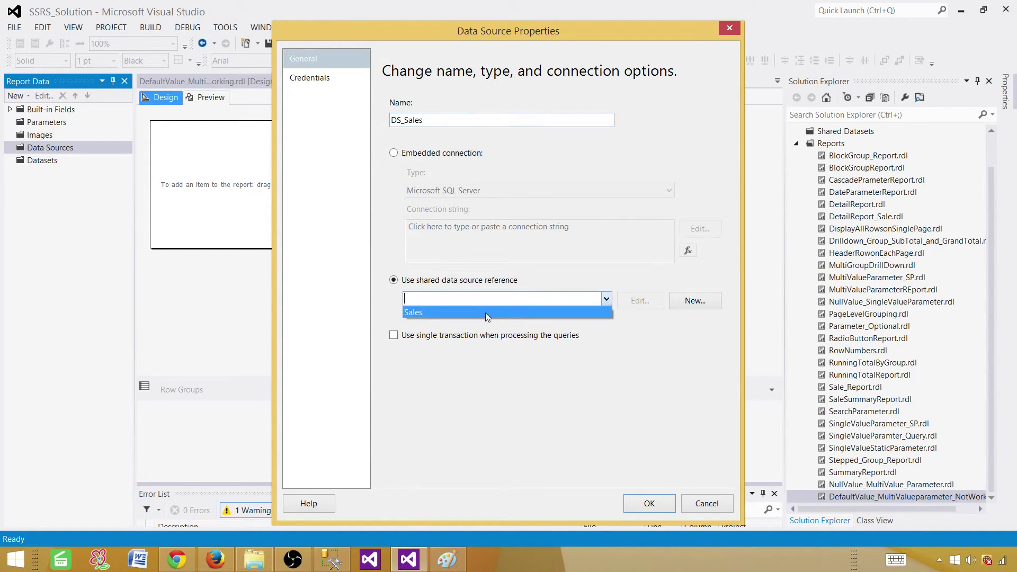
left_click(484, 316)
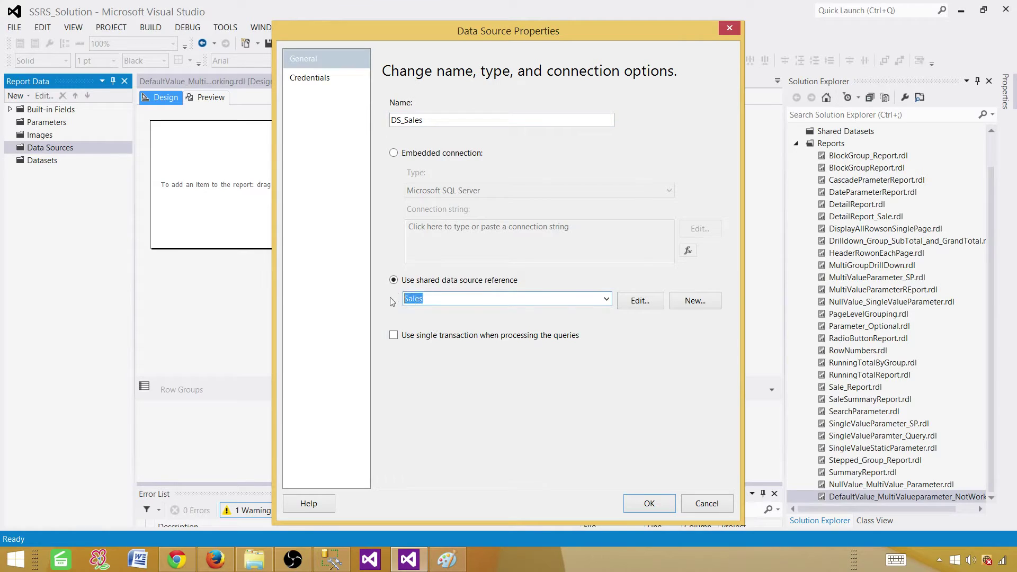
left_click(648, 503)
Create embedded dataset DSET_TotalSale using the DS_Sales data source
right_click(50, 174)
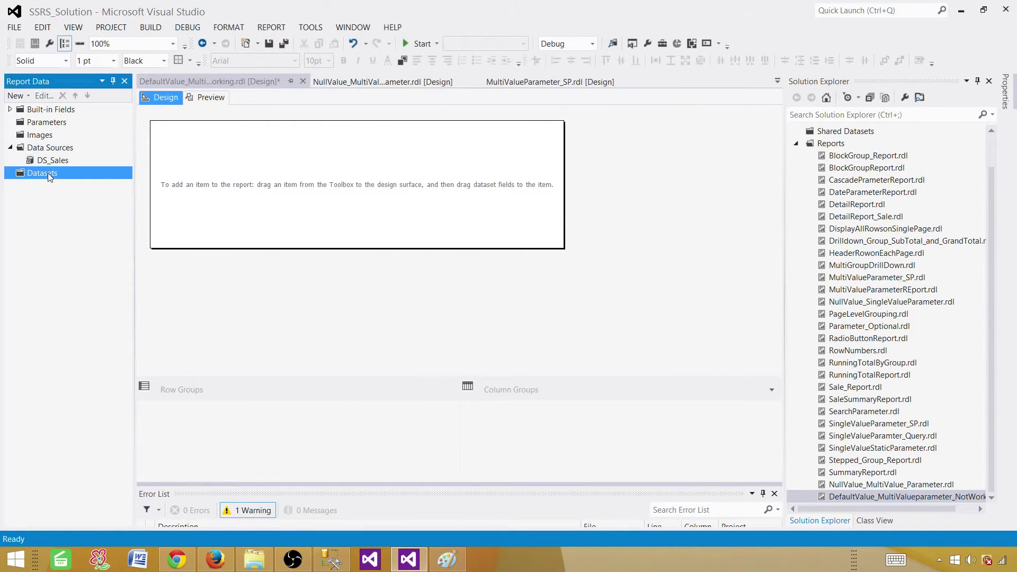
left_click(91, 180)
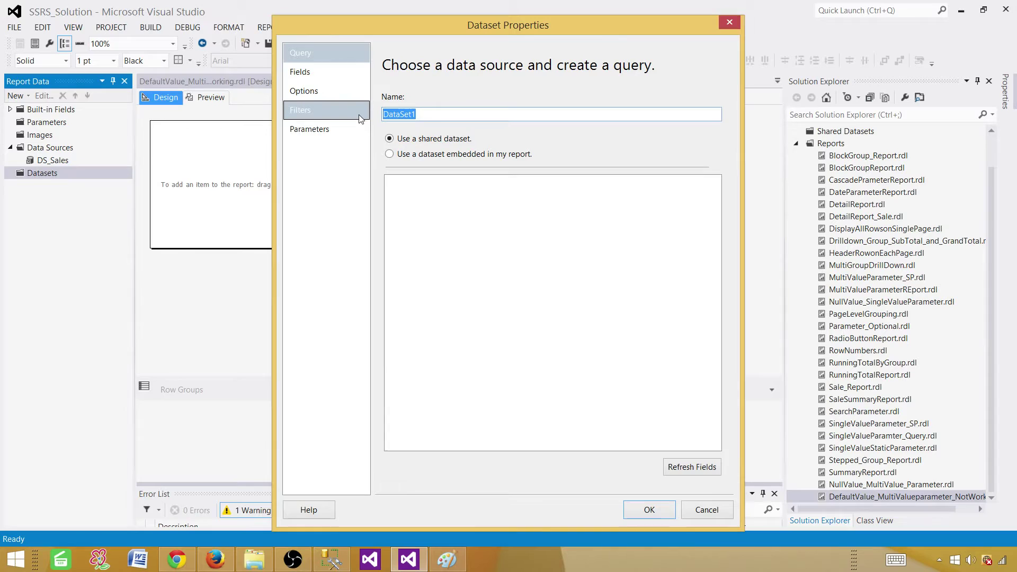
type("DSET_TotalSale")
left_click(422, 154)
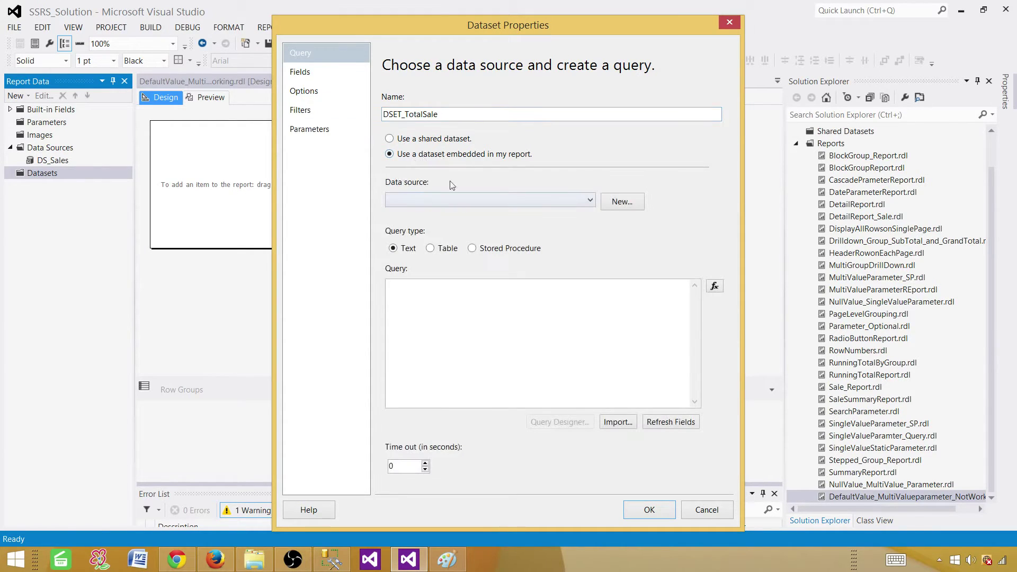
left_click(459, 201)
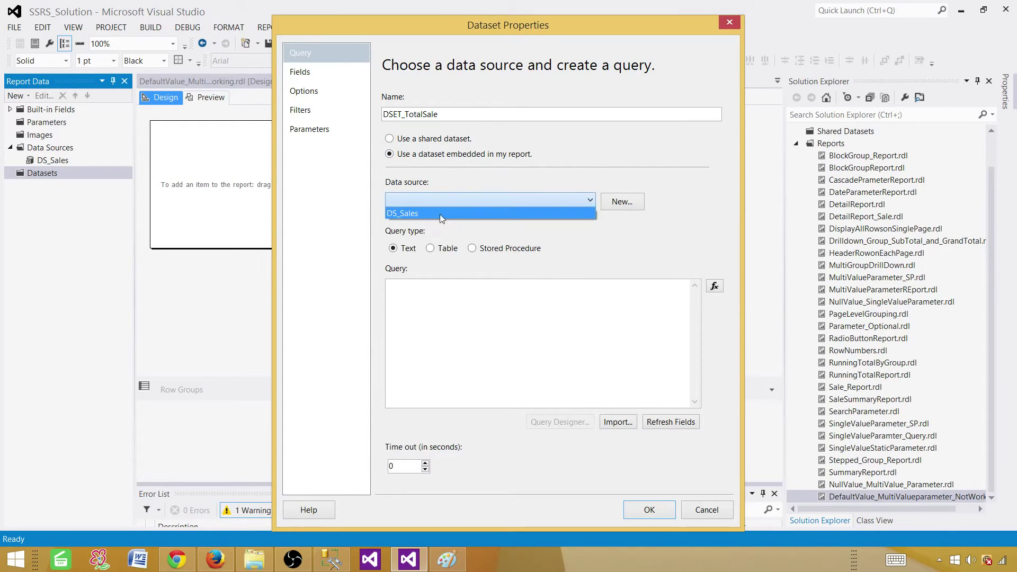
left_click(440, 213)
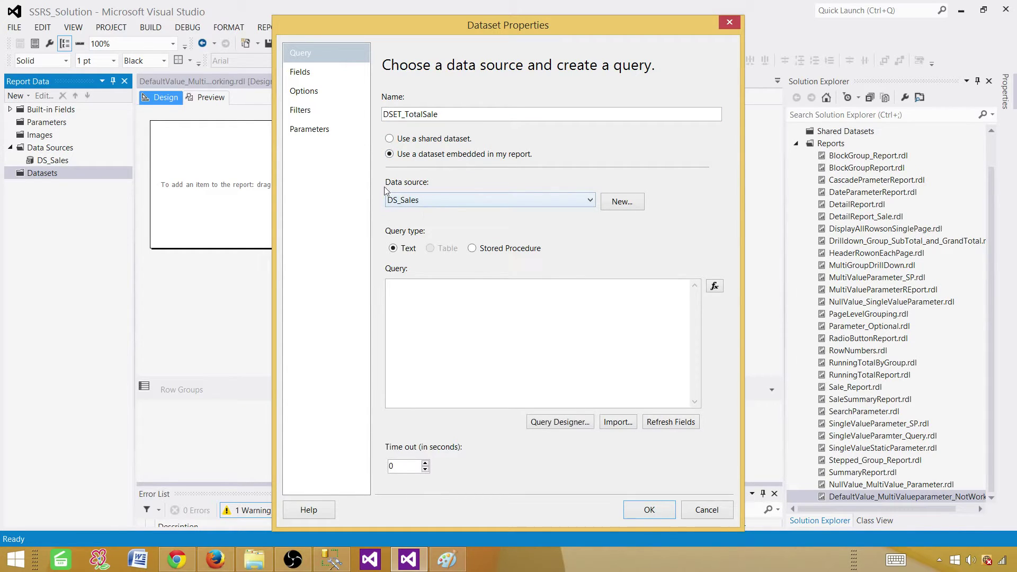
left_click(443, 297)
right_click(449, 299)
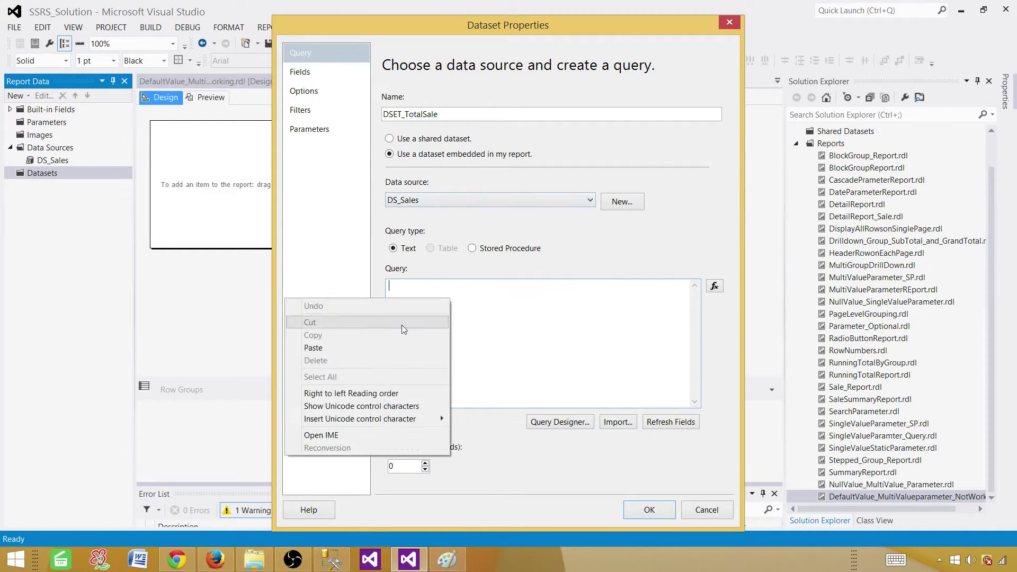
left_click(361, 346)
scroll(482, 329, "up", 1)
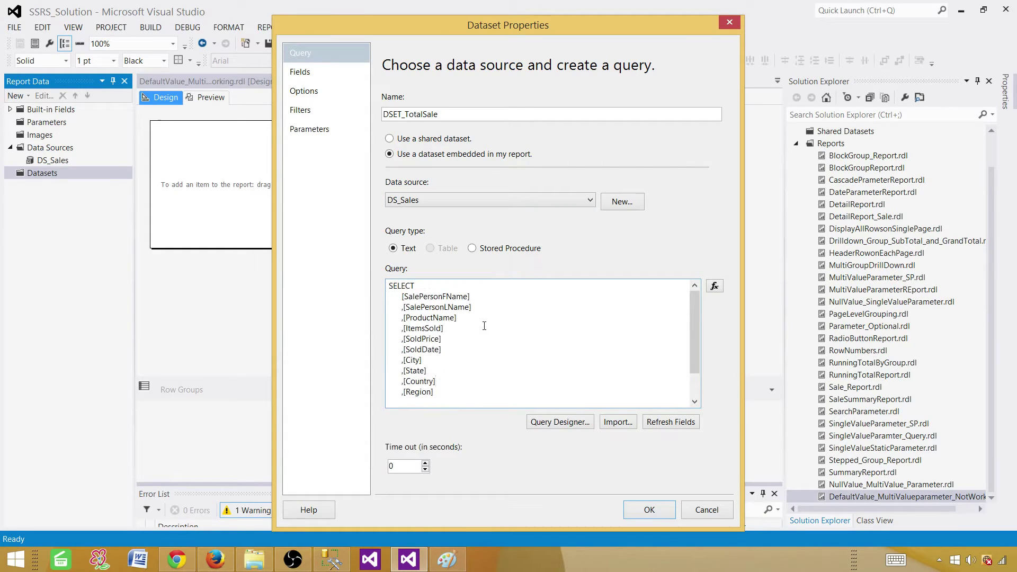
scroll(477, 325, "down", 1)
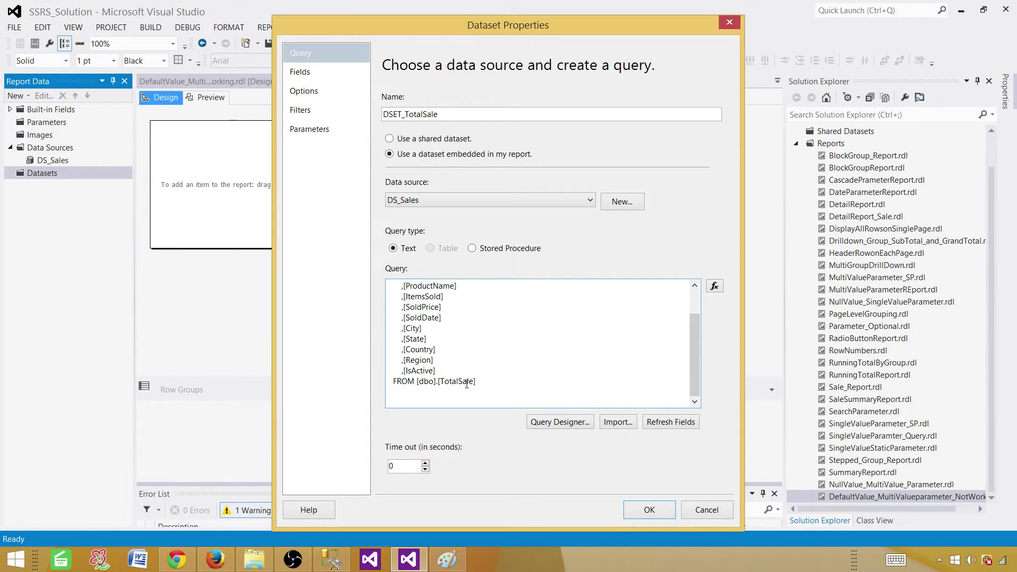
key("Return")
type("WHERE Region in (@Region")
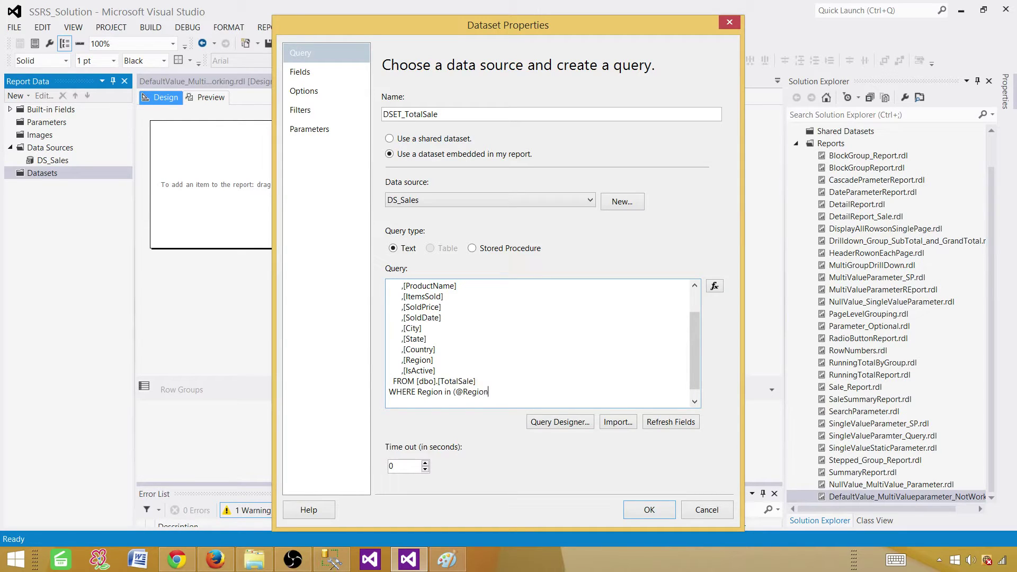
type("Name")
left_click_drag(454, 392, 444, 392)
left_click(445, 392)
left_click(446, 393)
scroll(515, 327, "up", 1)
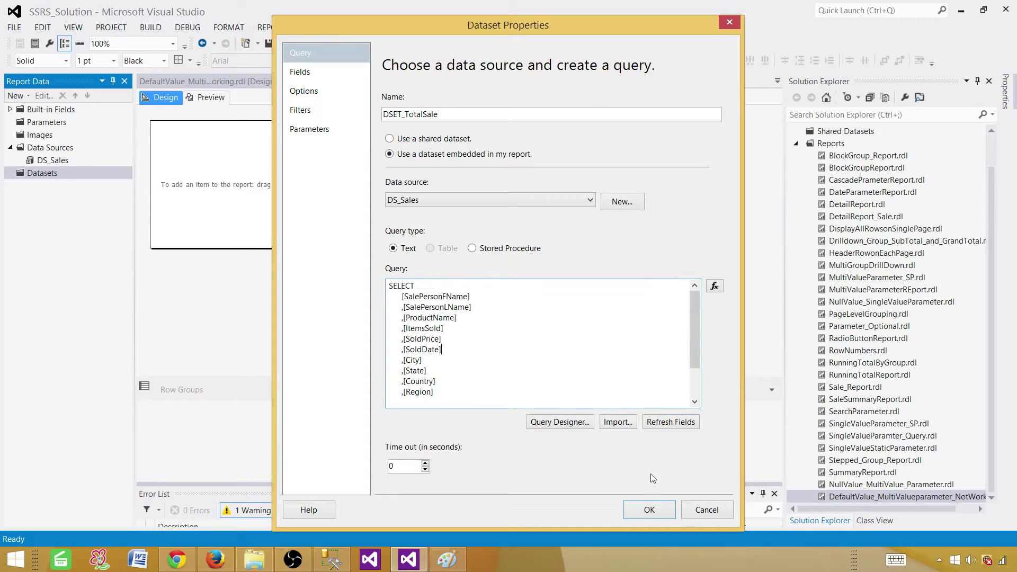
left_click(652, 508)
Insert a table with SalePersonFName, SalePersonLName, ProductName and Region columns
right_click(266, 169)
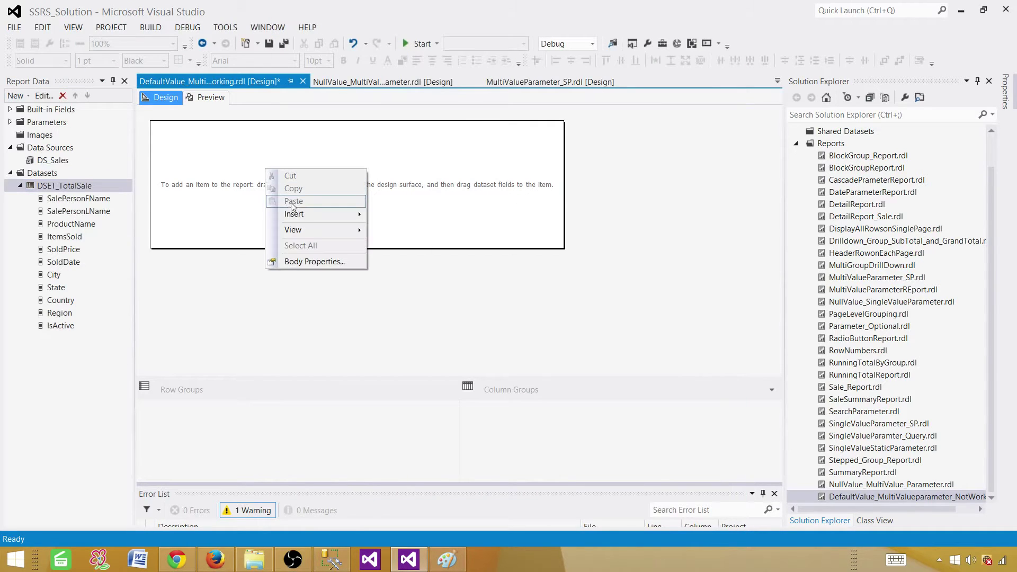
mouse_move(318, 214)
left_click(395, 241)
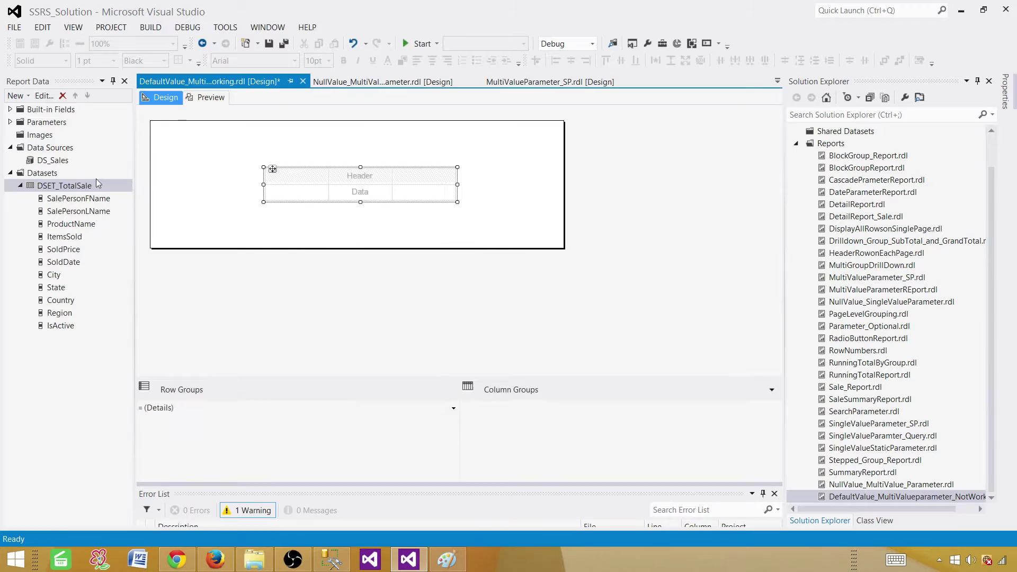
left_click(268, 195)
left_click_drag(269, 195, 268, 195)
left_click_drag(79, 211, 361, 192)
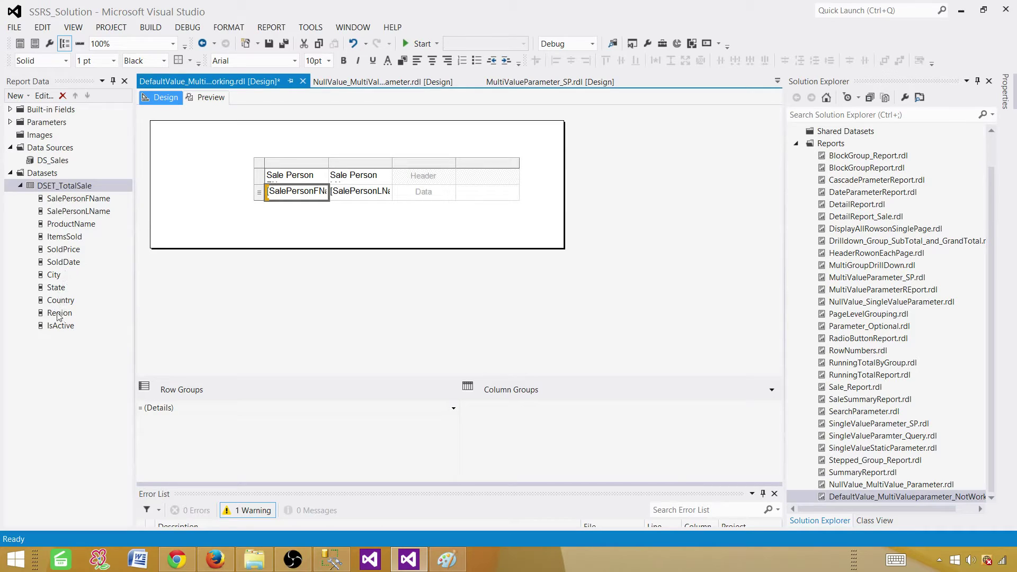
left_click_drag(58, 314, 477, 193)
left_click_drag(61, 236, 424, 191)
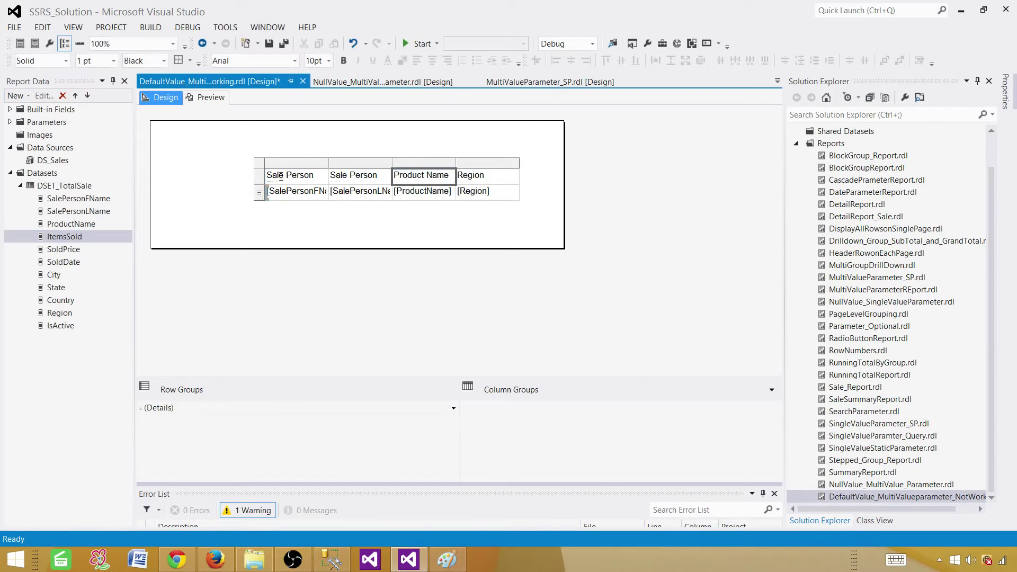
Widen the table and Sale Person LName column, and make the header row bold yellow
left_click(269, 168)
mouse_move(269, 169)
left_mouse_down()
mouse_move(229, 167)
mouse_move(274, 161)
left_mouse_up()
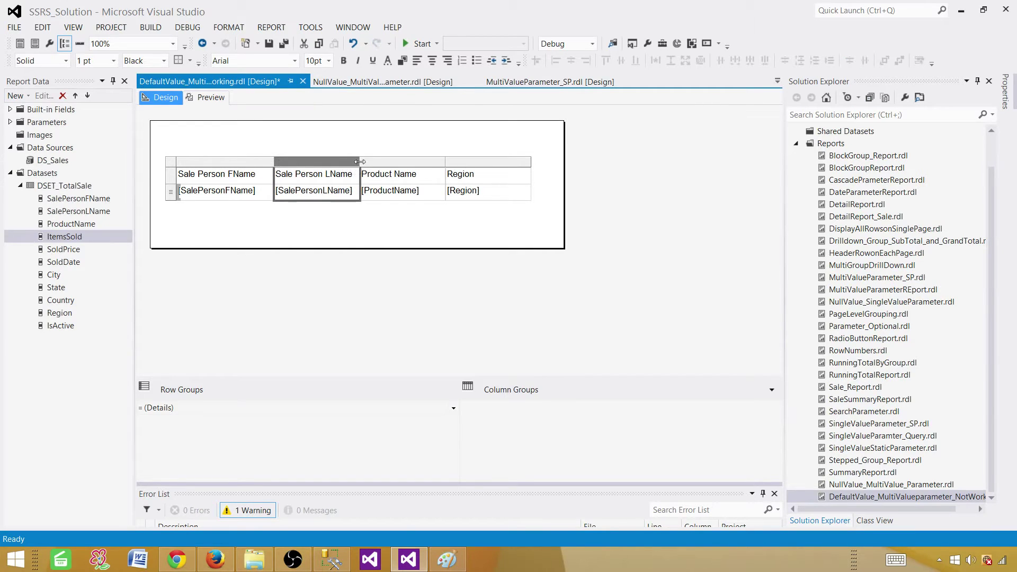
left_click_drag(360, 162, 369, 161)
left_click(171, 180)
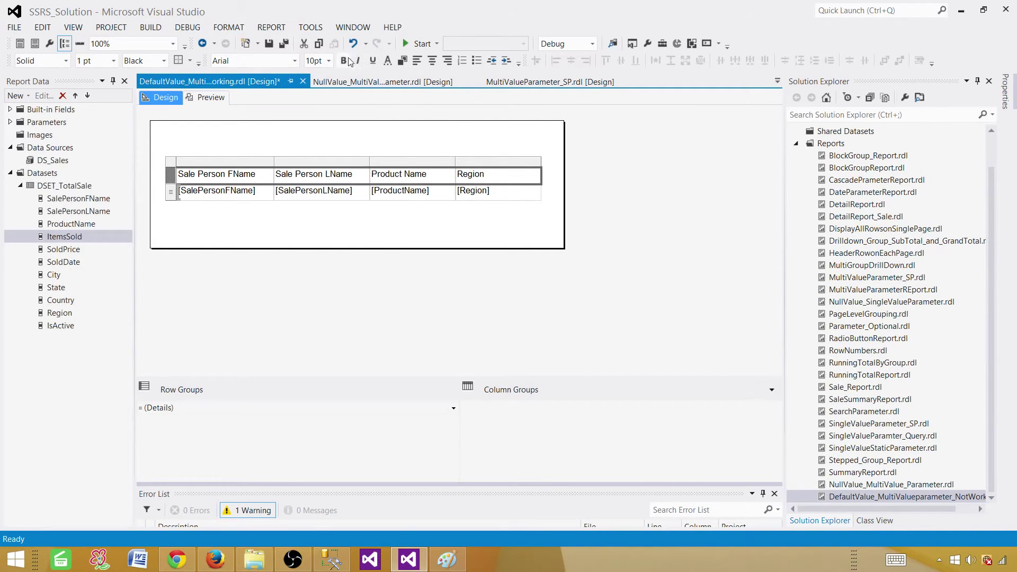
left_click(343, 60)
left_click(401, 62)
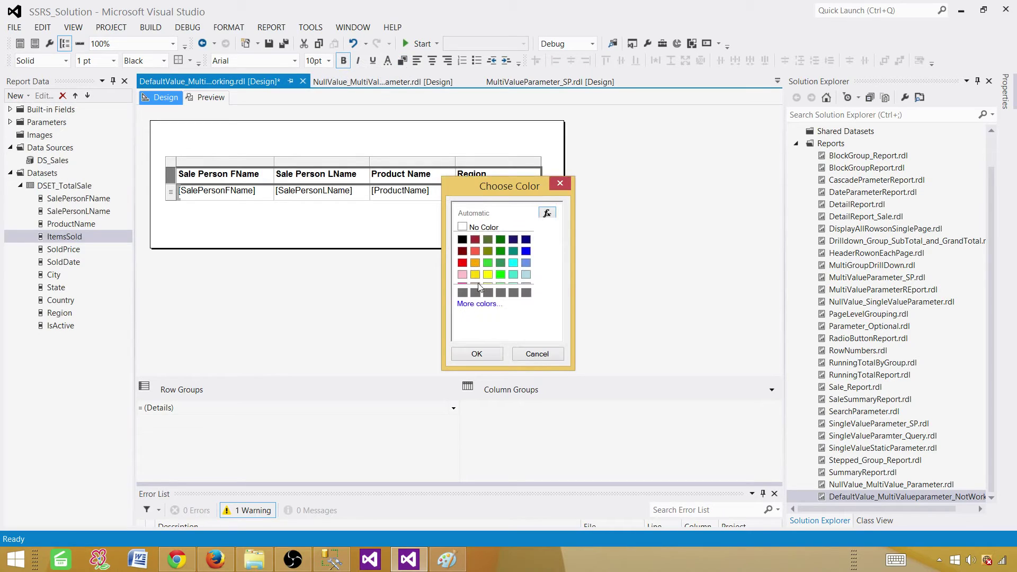
left_click(487, 274)
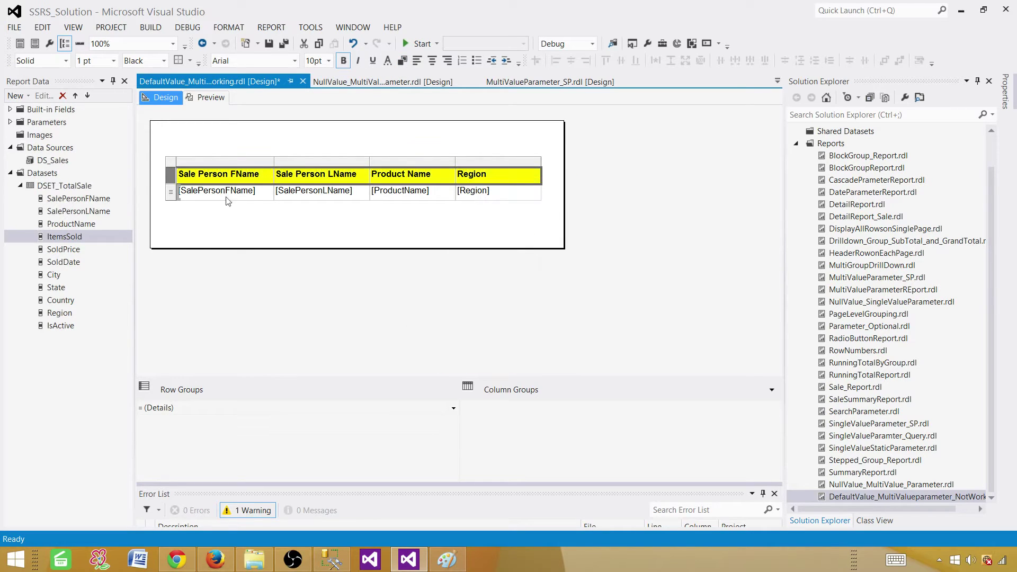
left_click(206, 98)
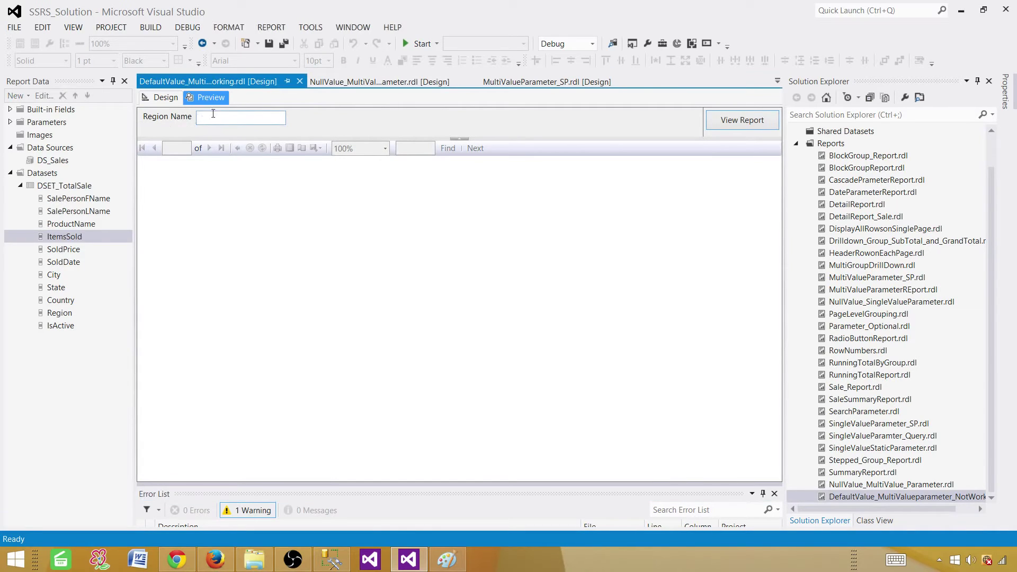
type("Asia")
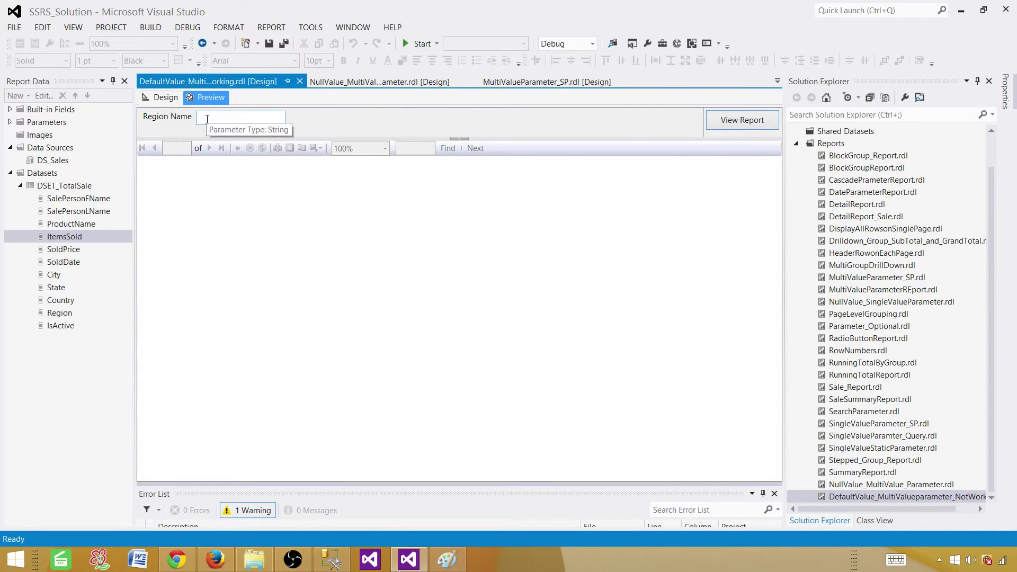
key("Return")
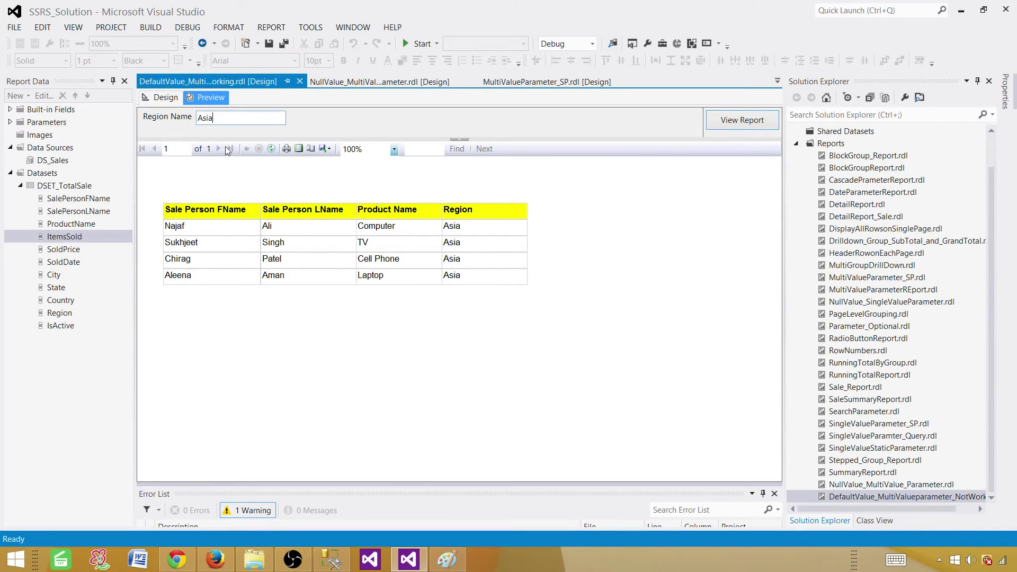
type(",Europe")
key("Return")
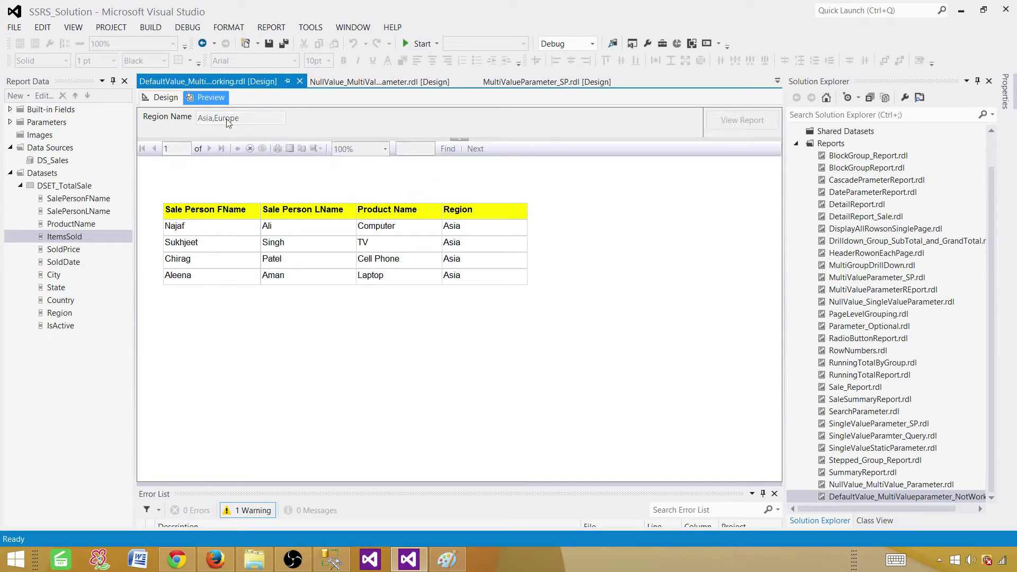
left_click_drag(248, 118, 192, 117)
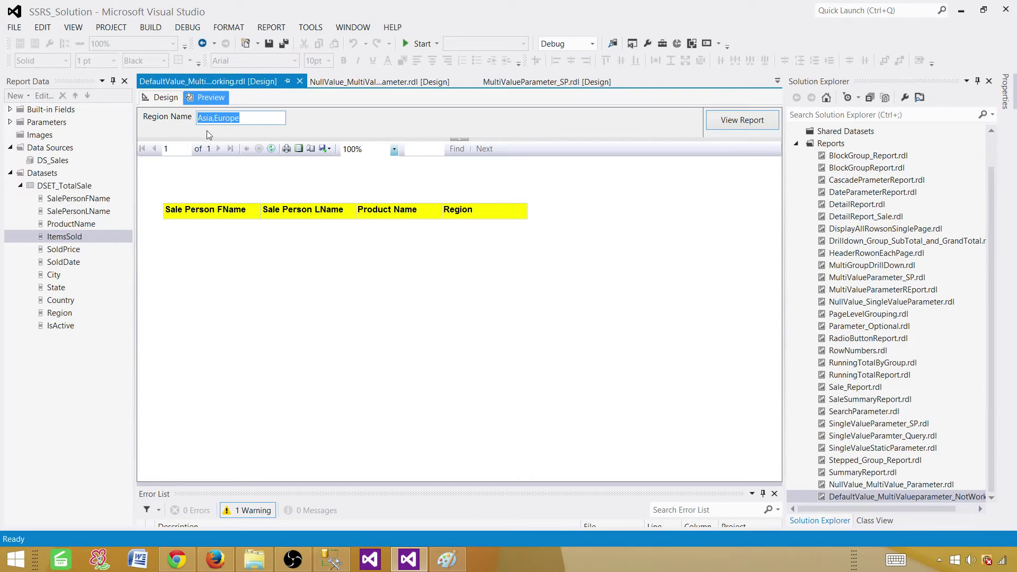
left_click(165, 98)
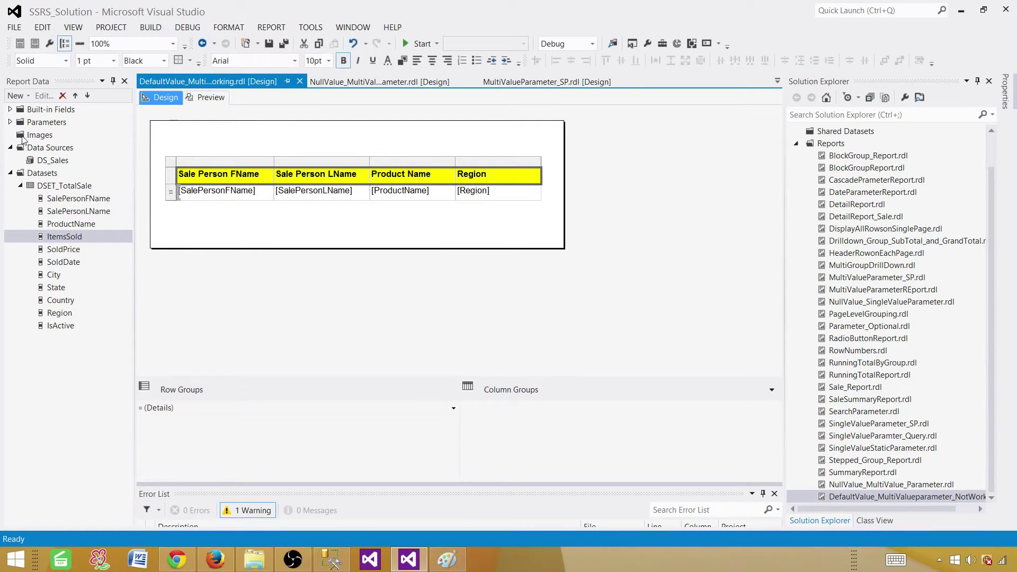
Turn on Allow multiple values in the RegionName parameter properties
left_click(10, 122)
left_click(59, 137)
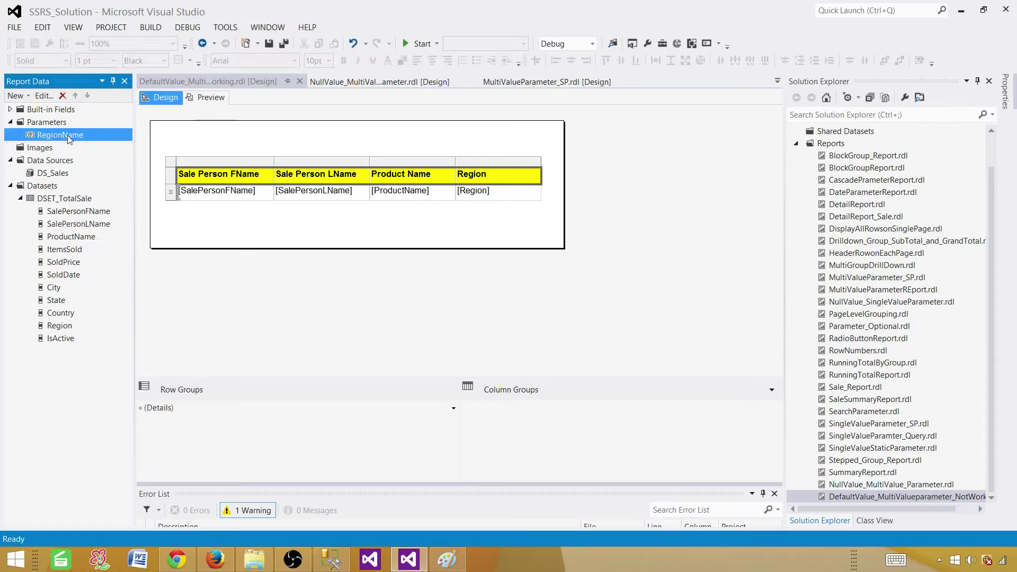
right_click(64, 137)
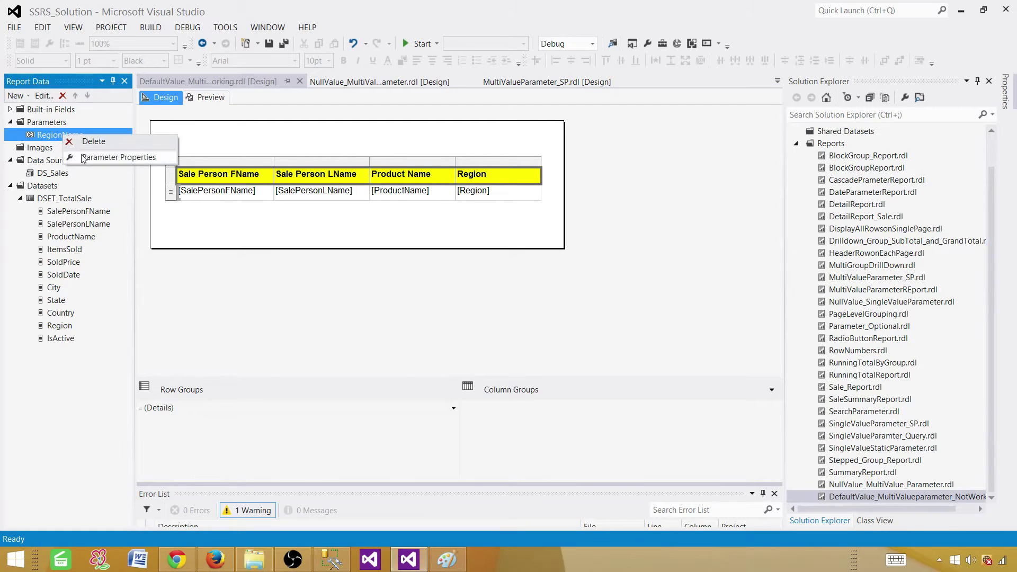
left_click(81, 155)
left_click(422, 248)
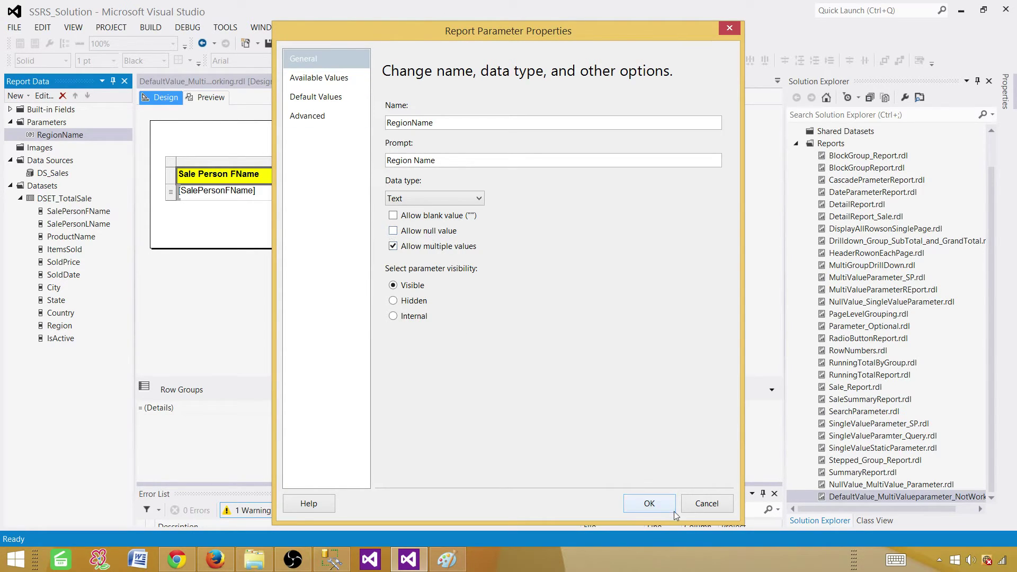
left_click(656, 506)
Preview the report with Region Name values Asia and Europe
left_click(212, 99)
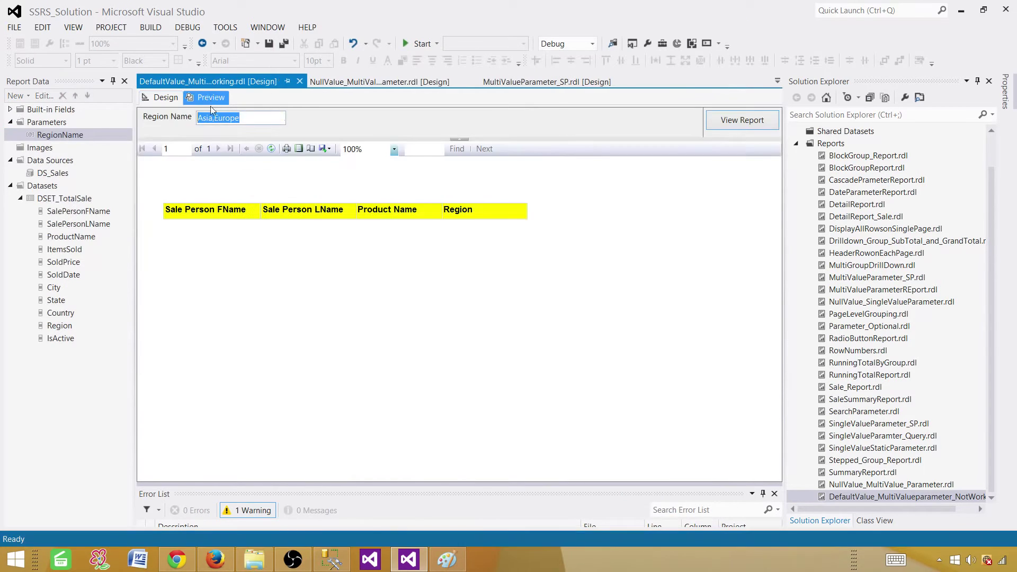
left_click(219, 117)
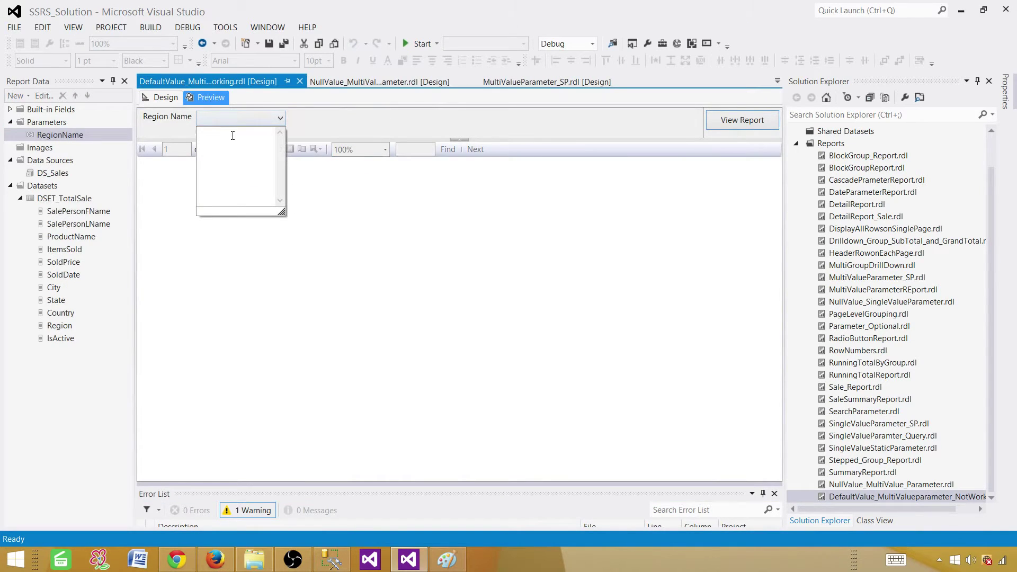
type("Asia")
key("Return")
type("Europe")
left_click(463, 122)
left_click(720, 120)
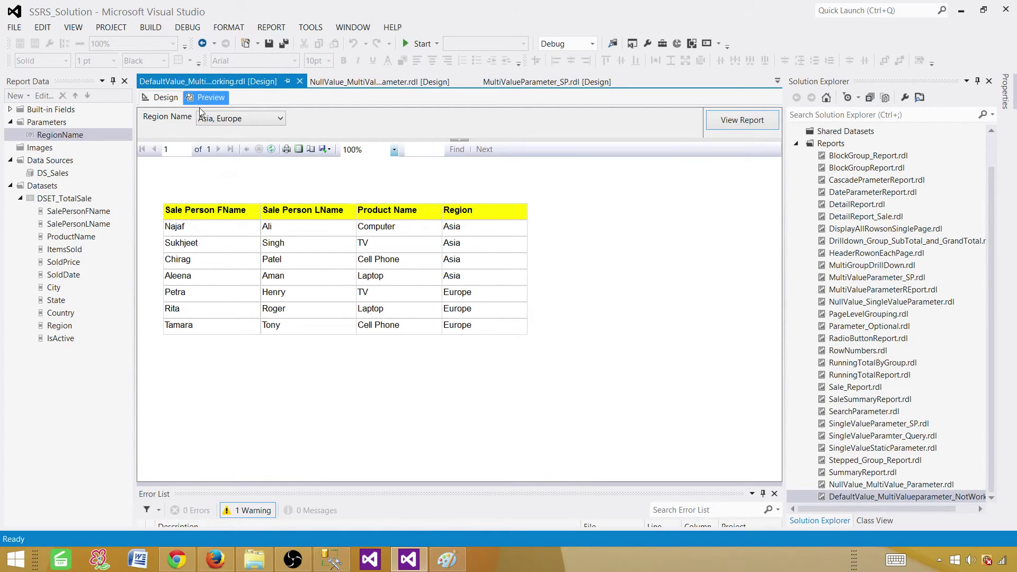
Inspect the entered Asia and Europe values in the Region Name box, then close it
left_click(237, 121)
left_click_drag(229, 140, 190, 137)
left_click(228, 146)
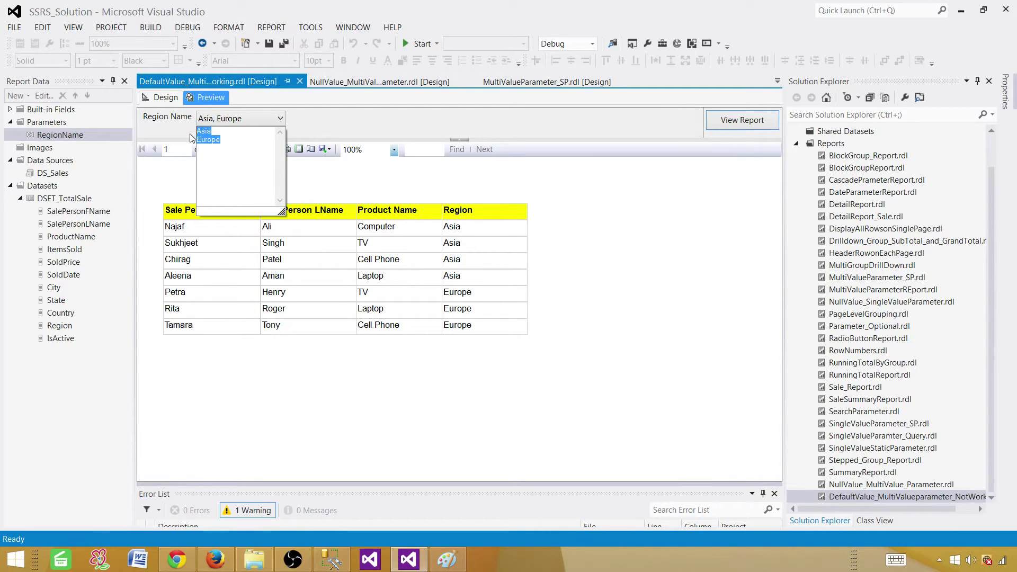
left_click(230, 141)
left_click(383, 202)
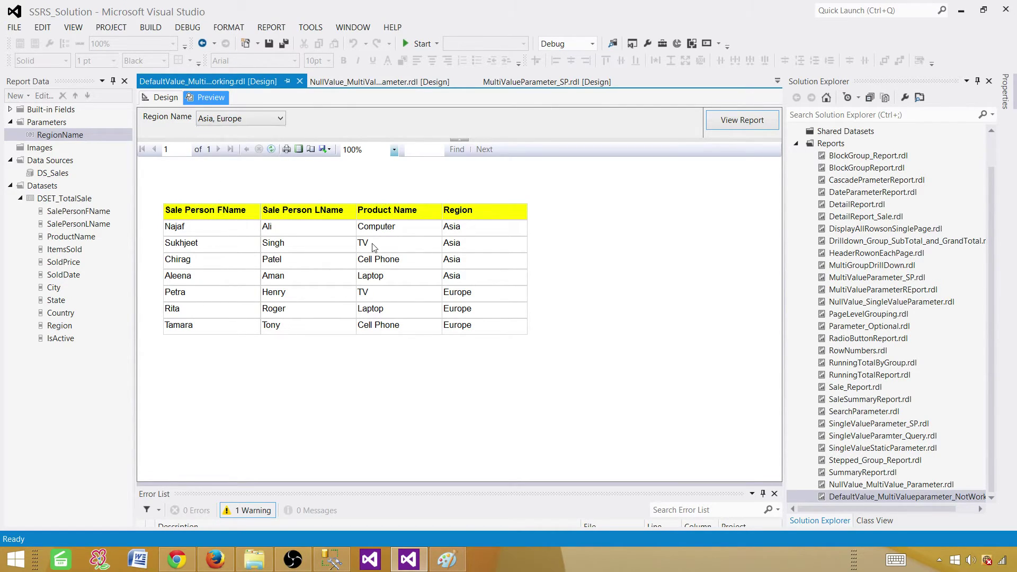
left_click(237, 119)
left_click(333, 124)
Back in Design view, start embedded dataset DSET_Region on the DS_Sales data source
left_click(170, 97)
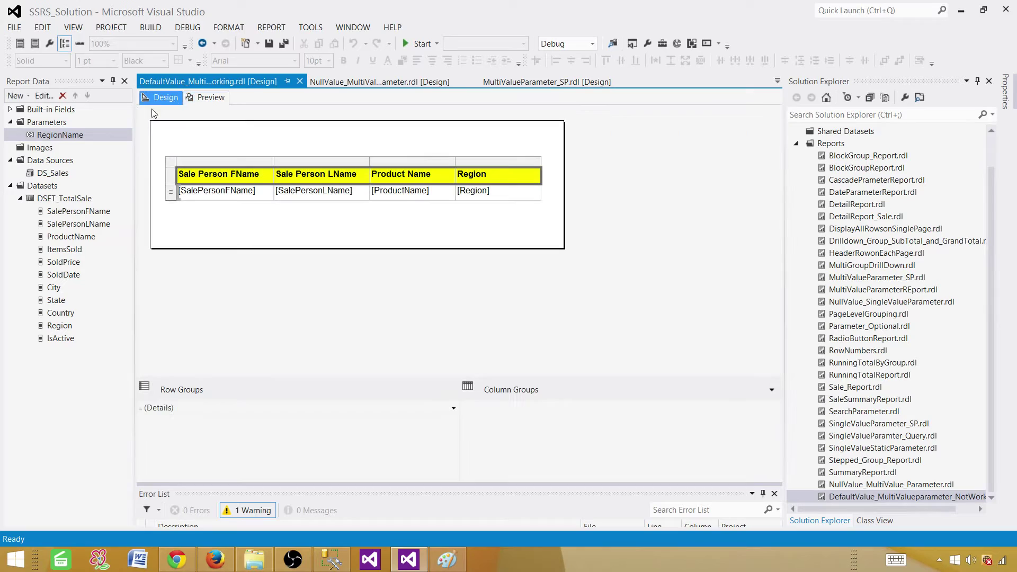
left_click(49, 187)
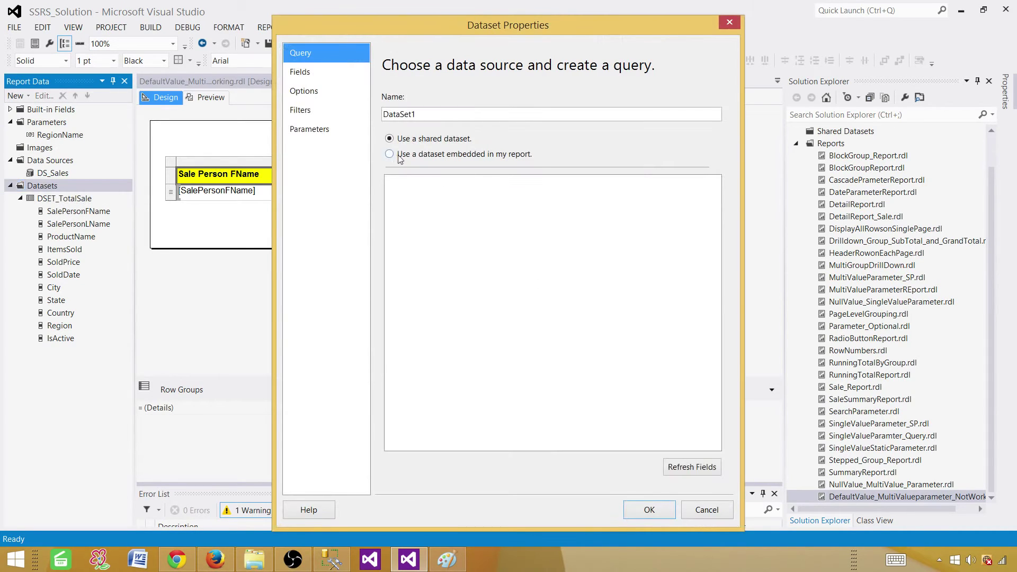
left_click(390, 154)
left_click_drag(432, 111, 263, 115)
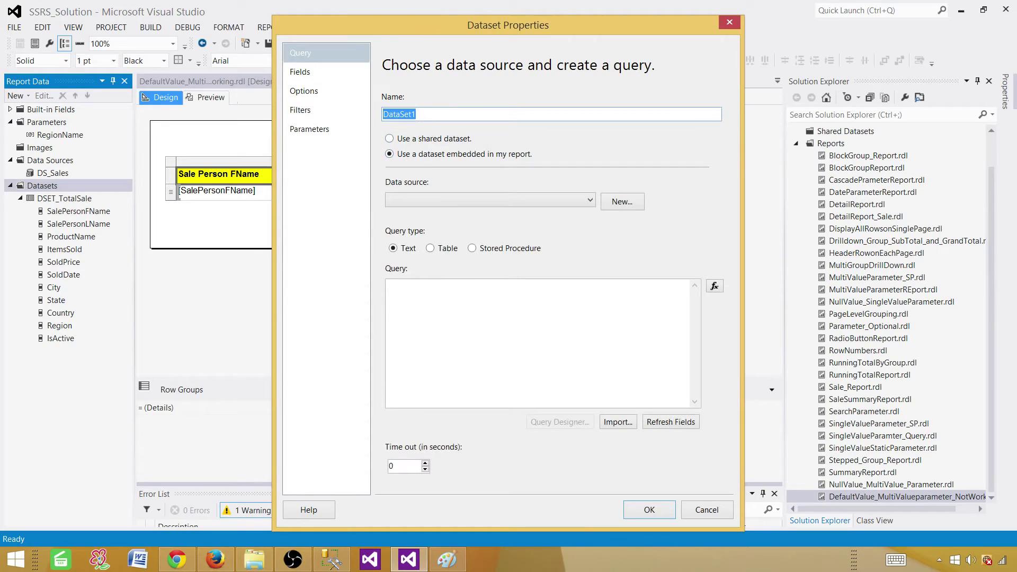
type("DSET_REG")
key("BackSpace")
key("BackSpace")
key("BackSpace")
type("REg")
key("BackSpace")
key("BackSpace")
type("egion")
key("Tab")
key("Tab")
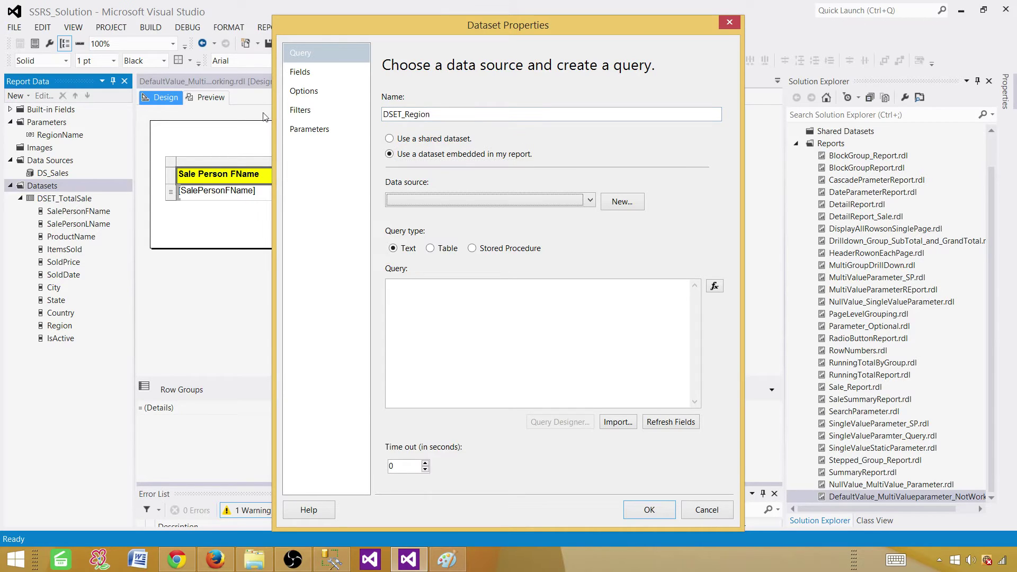
left_click(440, 201)
left_click(403, 212)
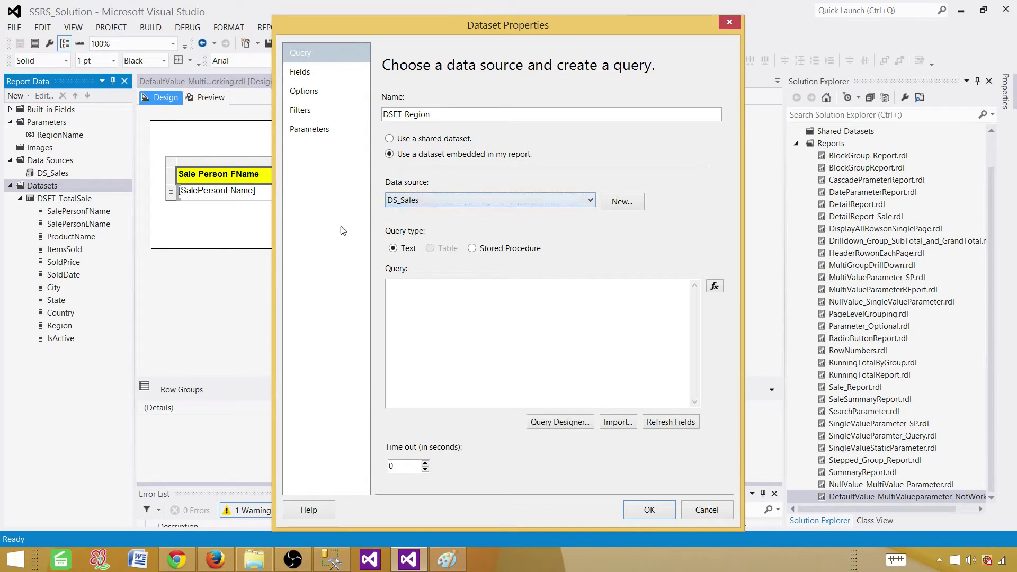
Enter the query Select distinct Region from dbo.TotalSale and copy it
left_click(441, 301)
type("Sele")
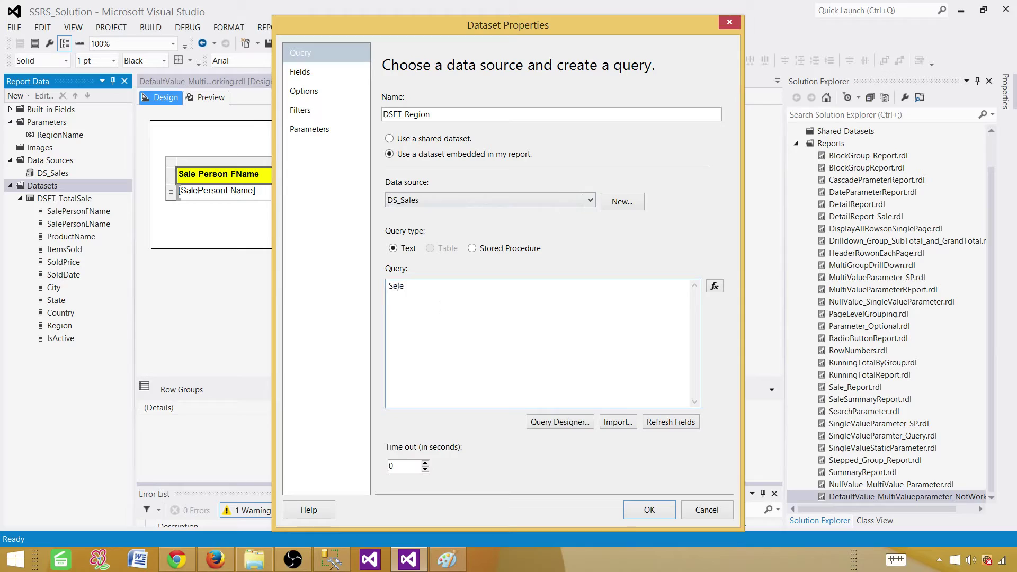
type("ct distinct Region from dbo.TotalSale")
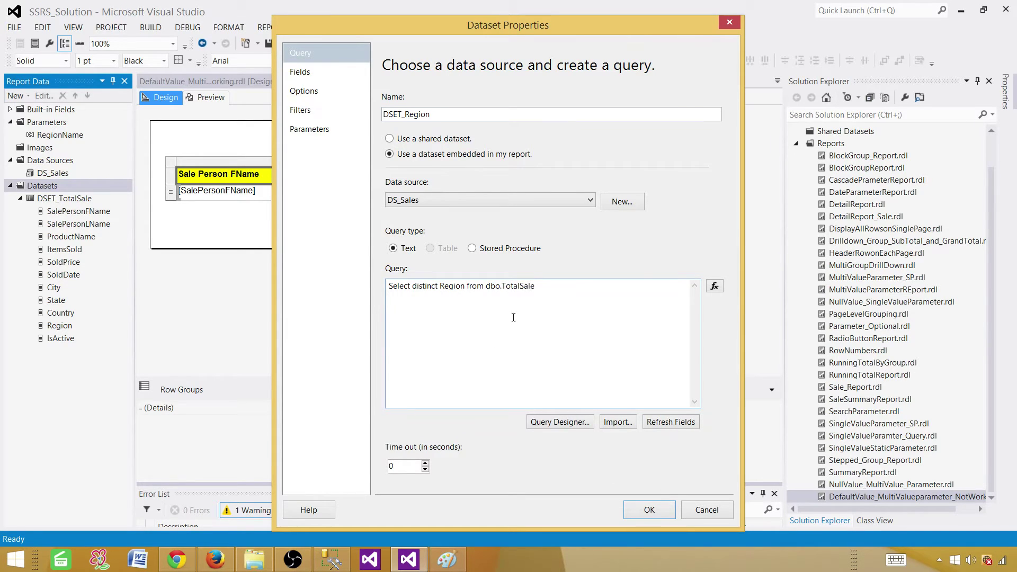
left_click_drag(536, 287, 391, 286)
right_click(399, 286)
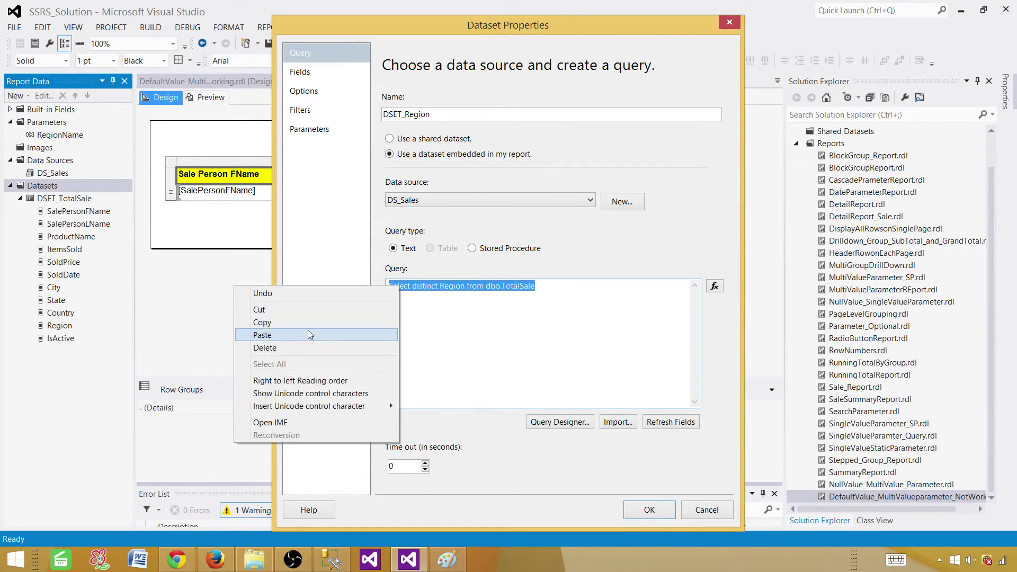
left_click(291, 325)
Run the pasted distinct Region query in SSMS, returning NULL, Asia, Europe and North America
key("alt+Tab")
left_click(534, 287)
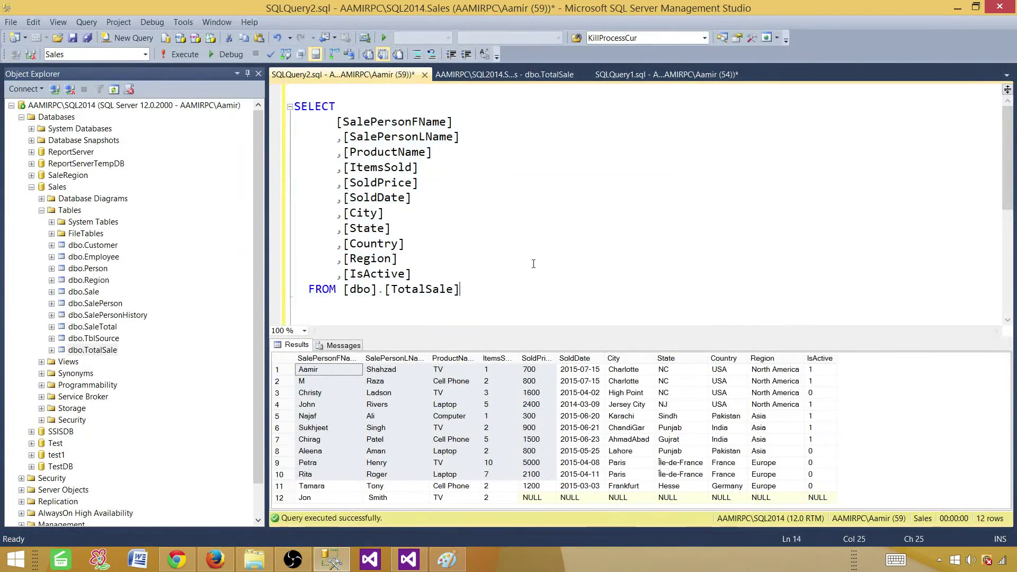
scroll(633, 210, "down", 3)
key("Down")
key("Down")
key("Home")
key("shift+End")
key("ctrl+v")
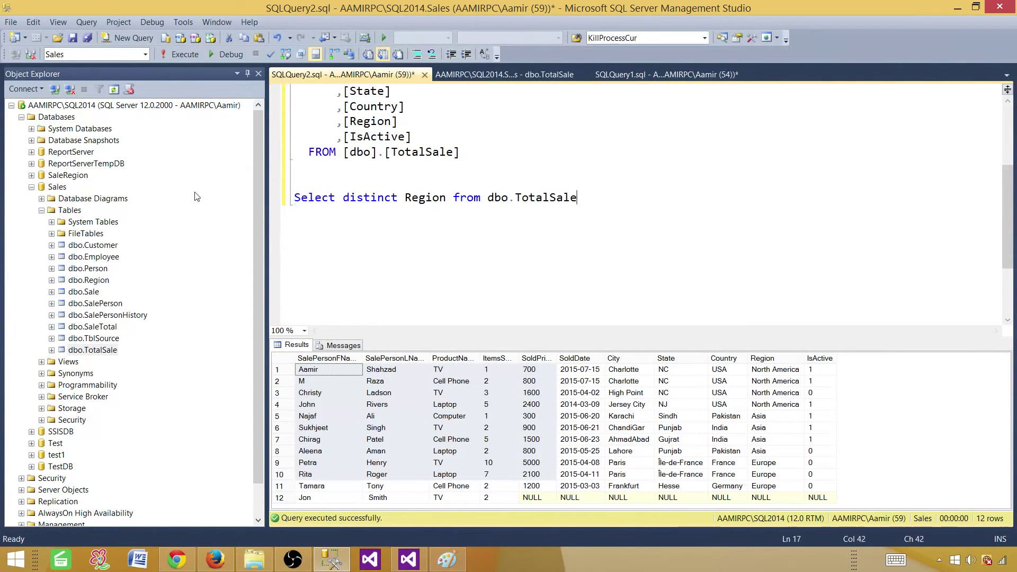
key("shift+Up")
key("F5")
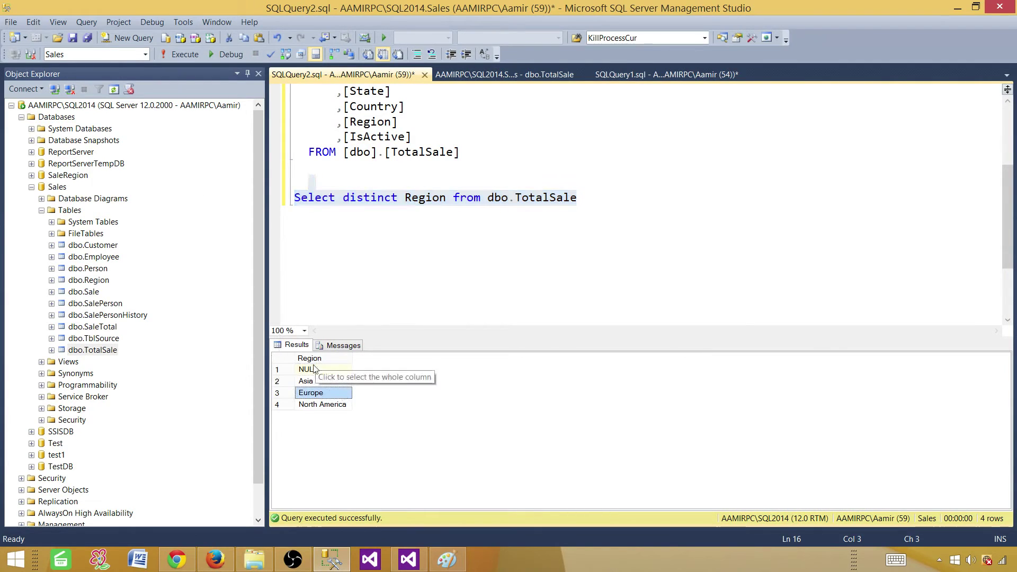
left_click_drag(315, 369, 317, 407)
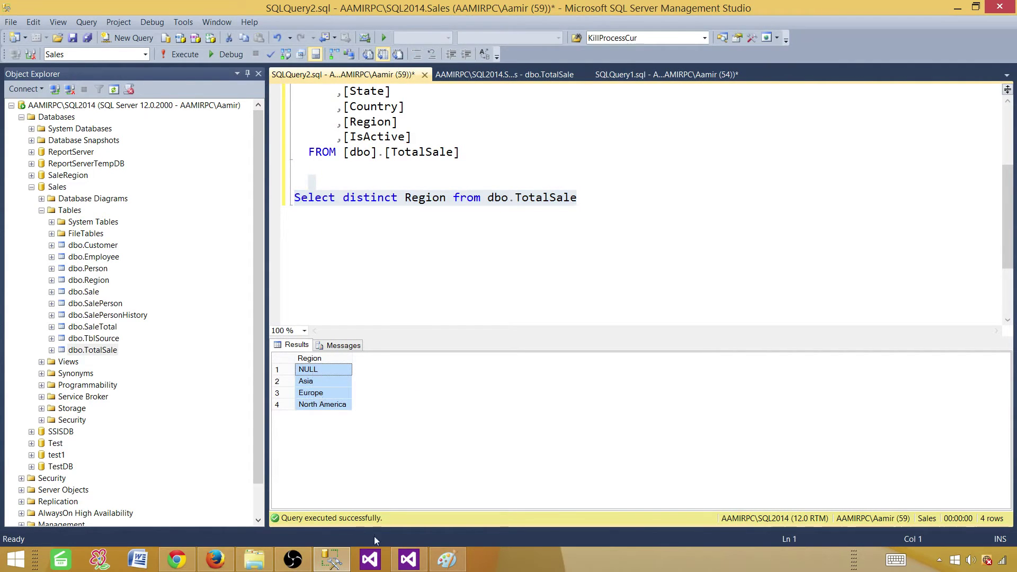
left_click(408, 559)
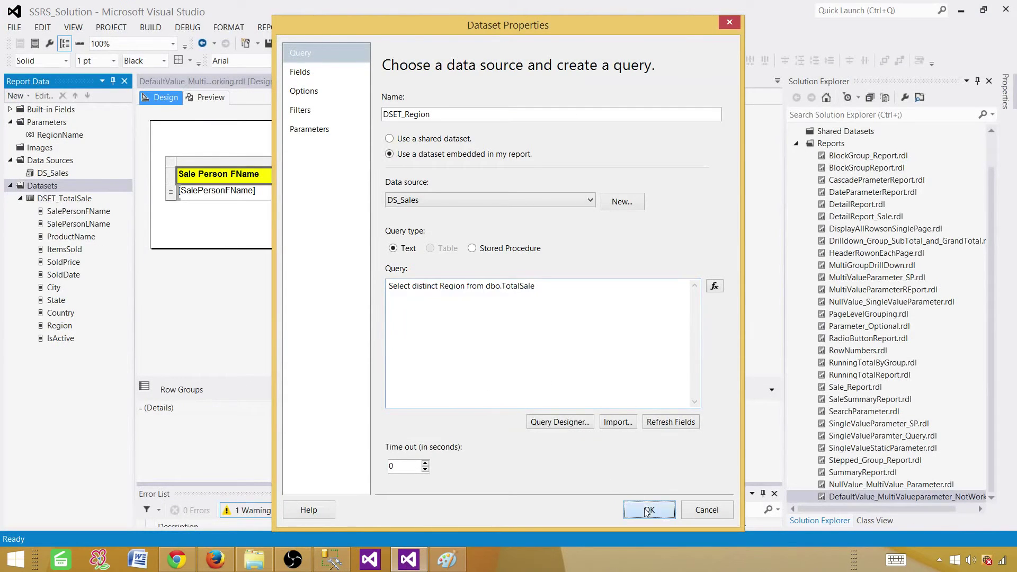
Save the DSET_Region dataset and check the Region Name list in the preview
left_click(650, 510)
left_click(211, 98)
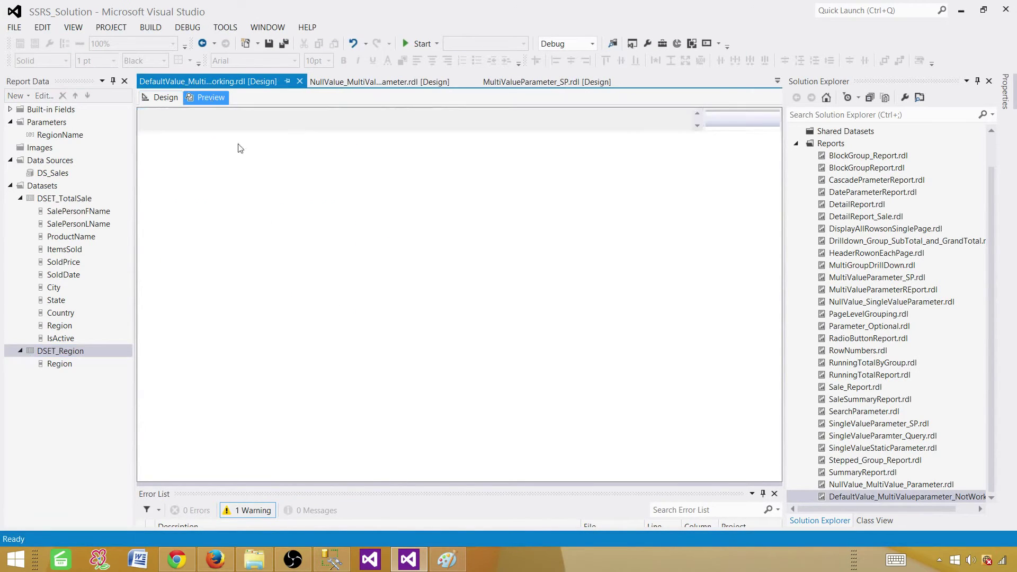
left_click(219, 122)
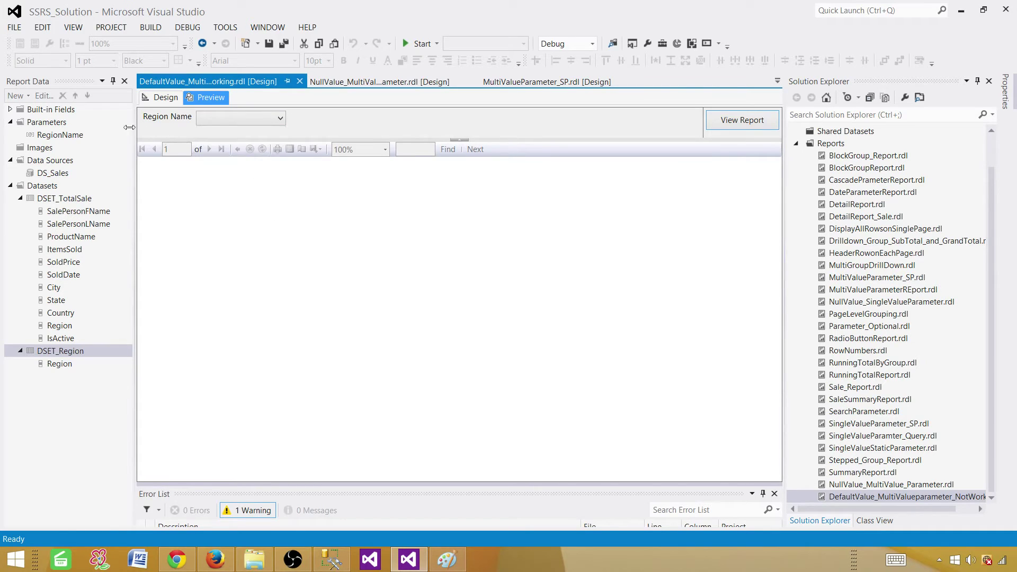
left_click(161, 98)
Set RegionName's available values from DSET_Region, with Region as both value and label field
left_click(68, 136)
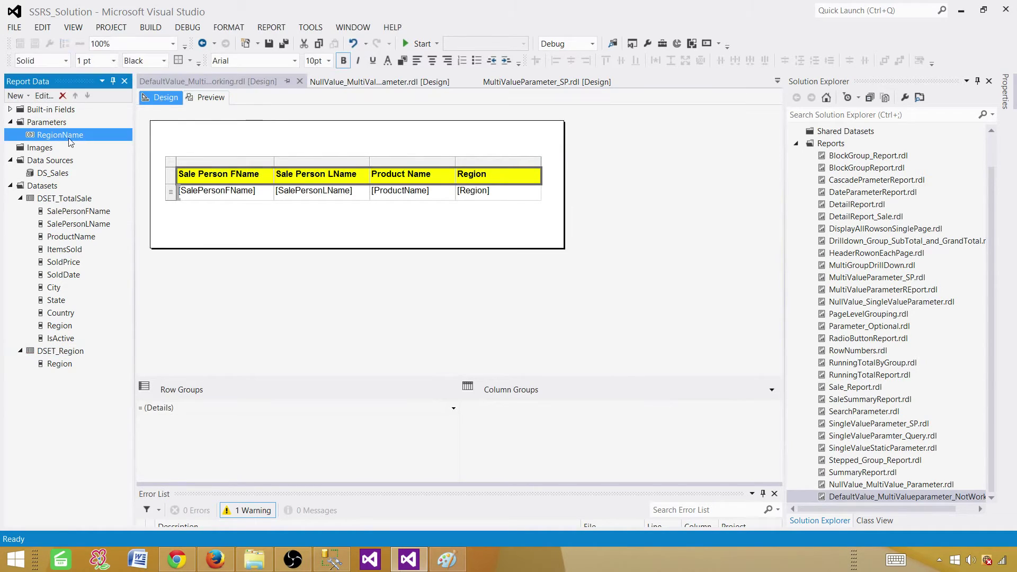
right_click(68, 138)
left_click(87, 161)
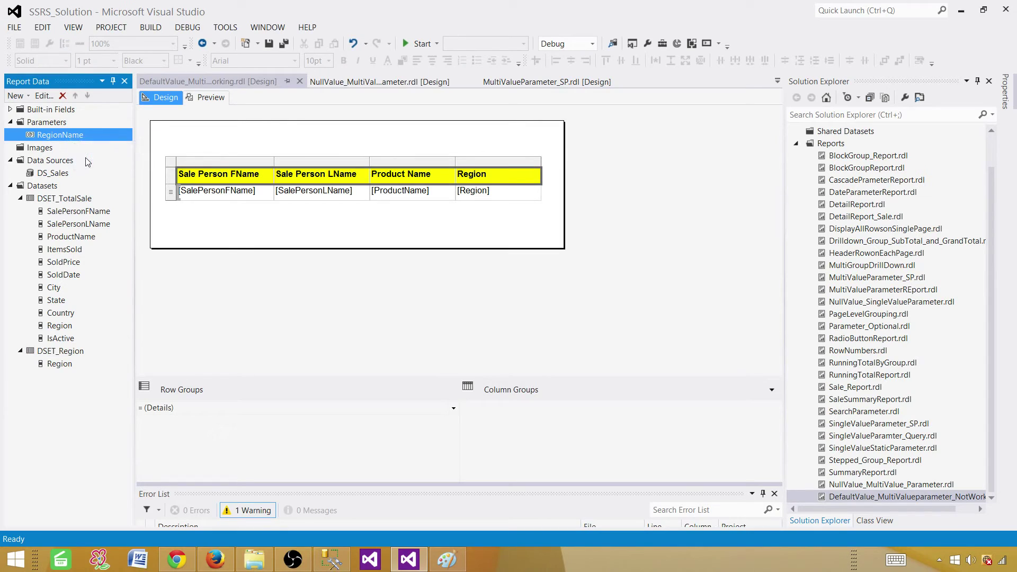
left_click(324, 78)
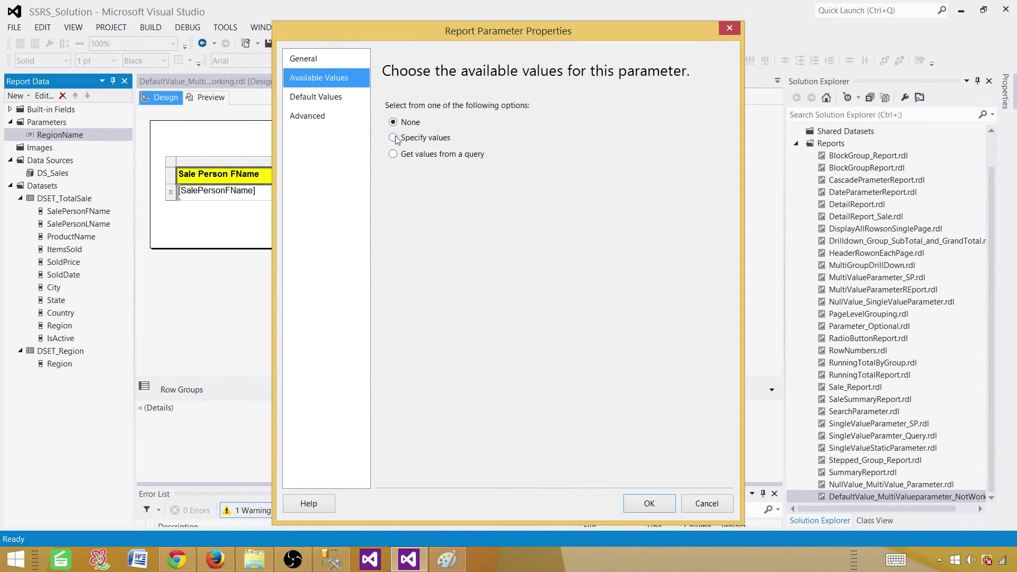
left_click(395, 157)
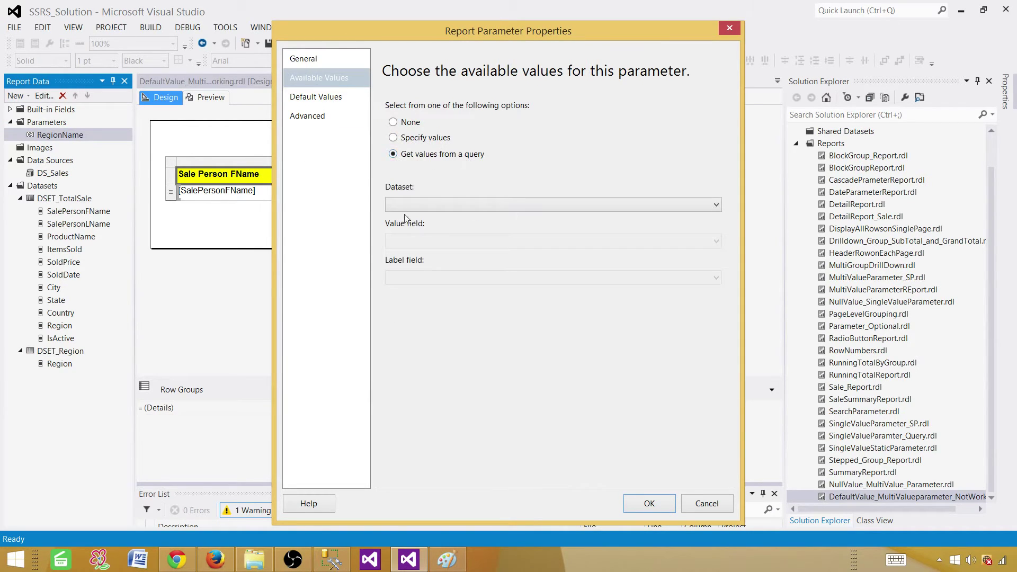
left_click(416, 205)
left_click(448, 230)
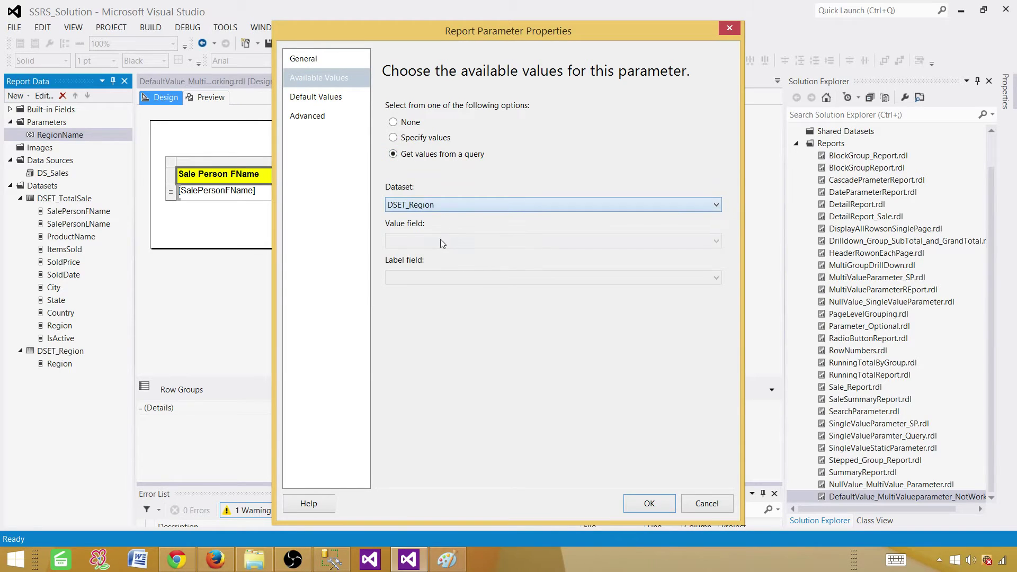
left_click(440, 242)
left_click(434, 255)
left_click(402, 278)
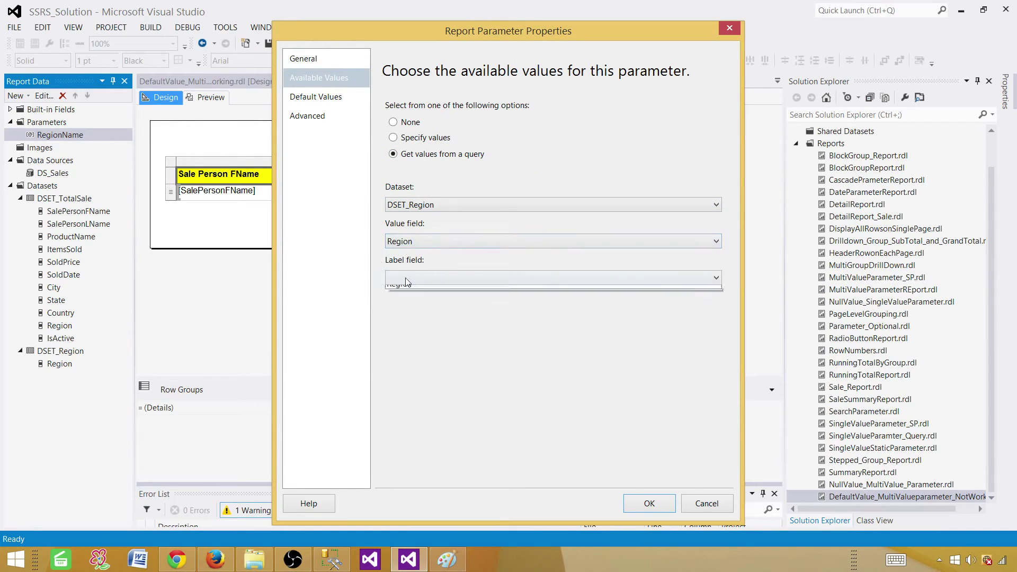
left_click(413, 289)
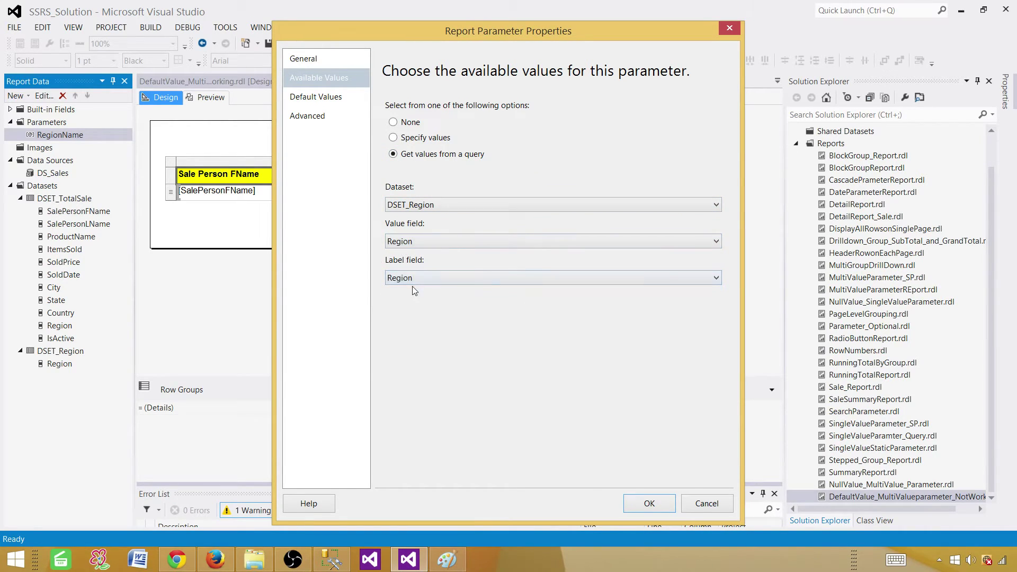
left_click(641, 505)
Preview the report with Asia, Europe and North America ticked in Region Name
left_click(222, 100)
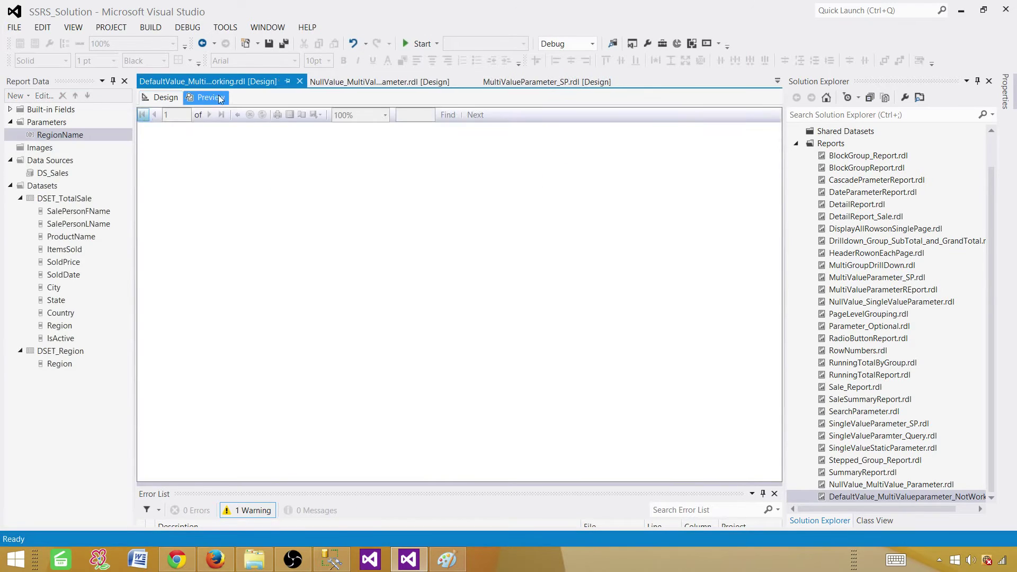
left_click(217, 116)
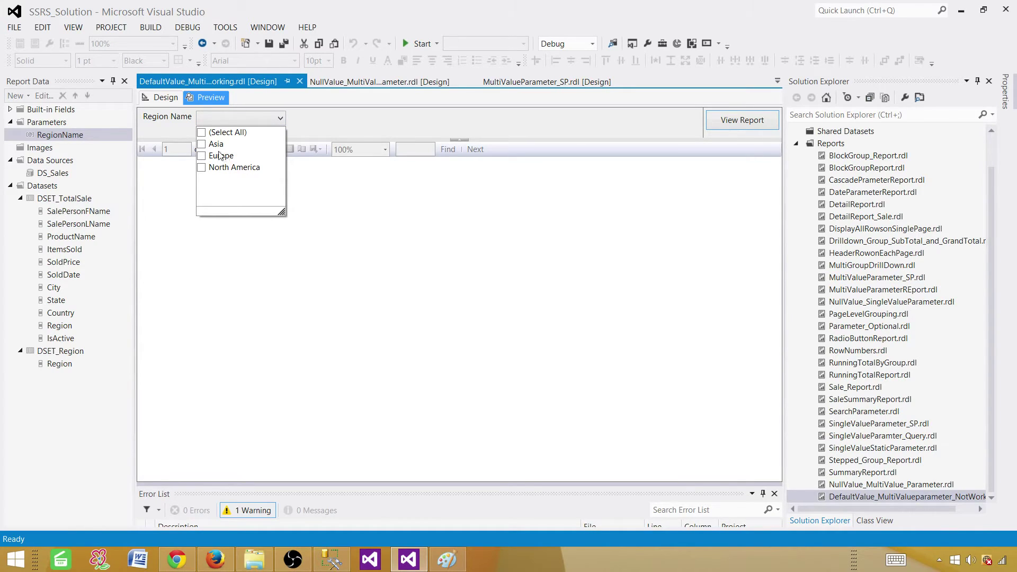
left_click(202, 145)
left_click(202, 167)
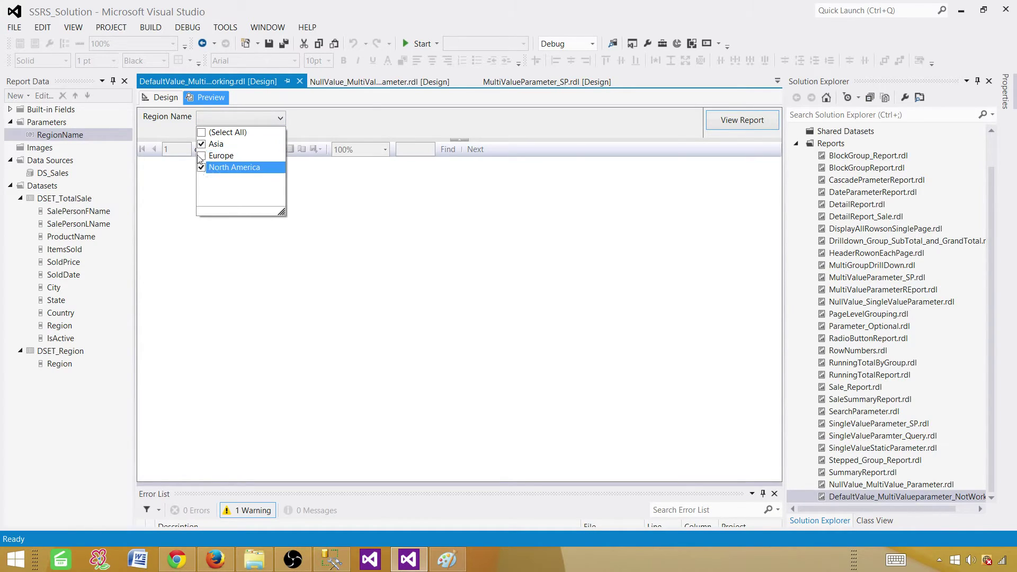
left_click(201, 156)
left_click(586, 129)
left_click(734, 120)
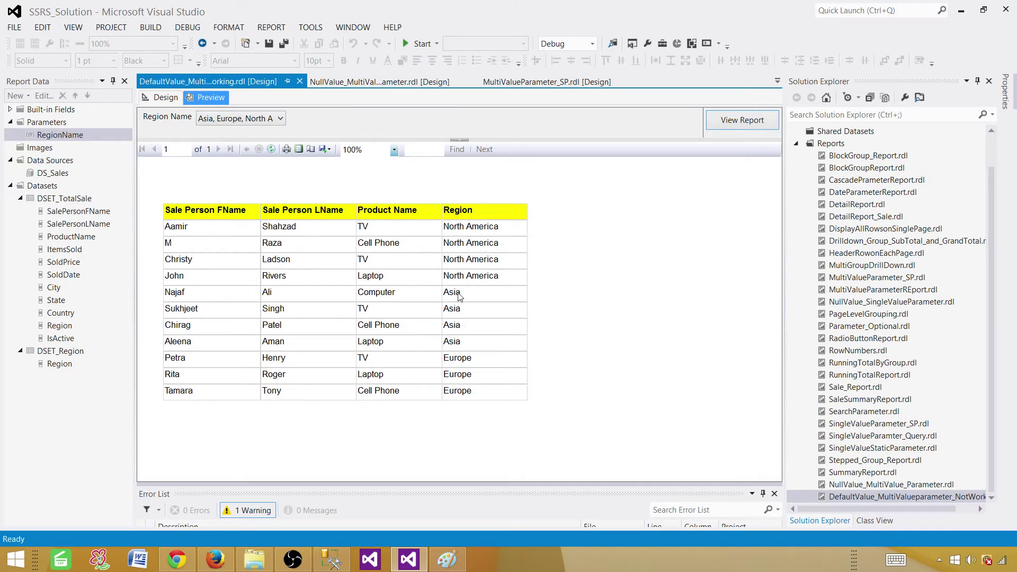
left_click(225, 120)
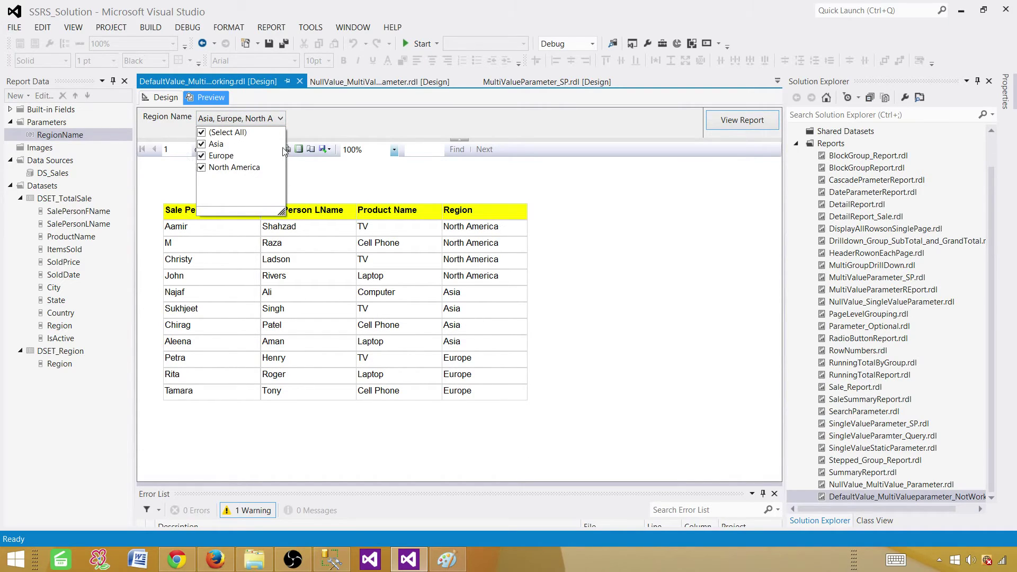
left_click(317, 188)
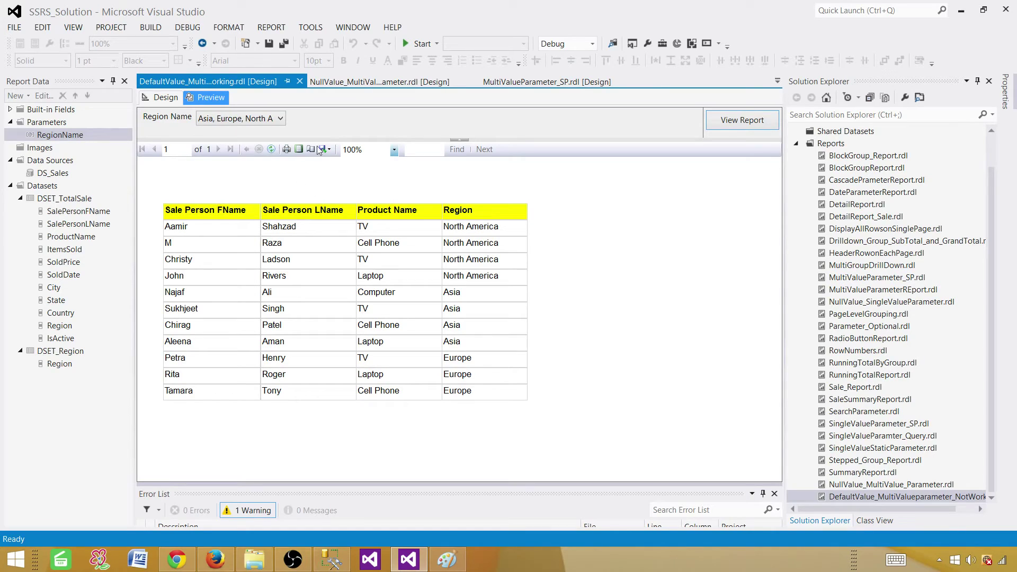
Clear Allow null value on RegionName after the multi-value null error appears
left_click(174, 98)
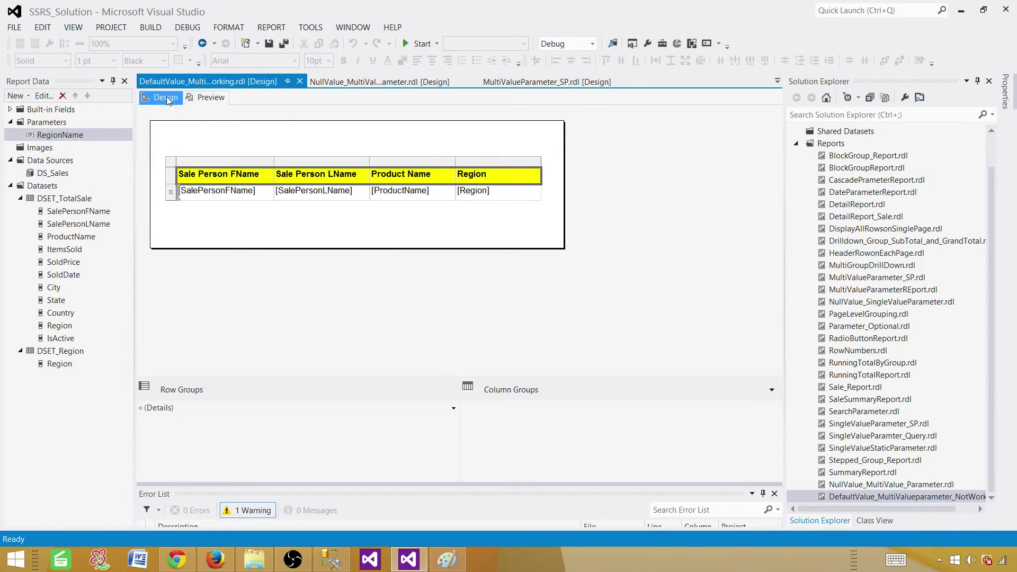
right_click(69, 136)
left_click(125, 155)
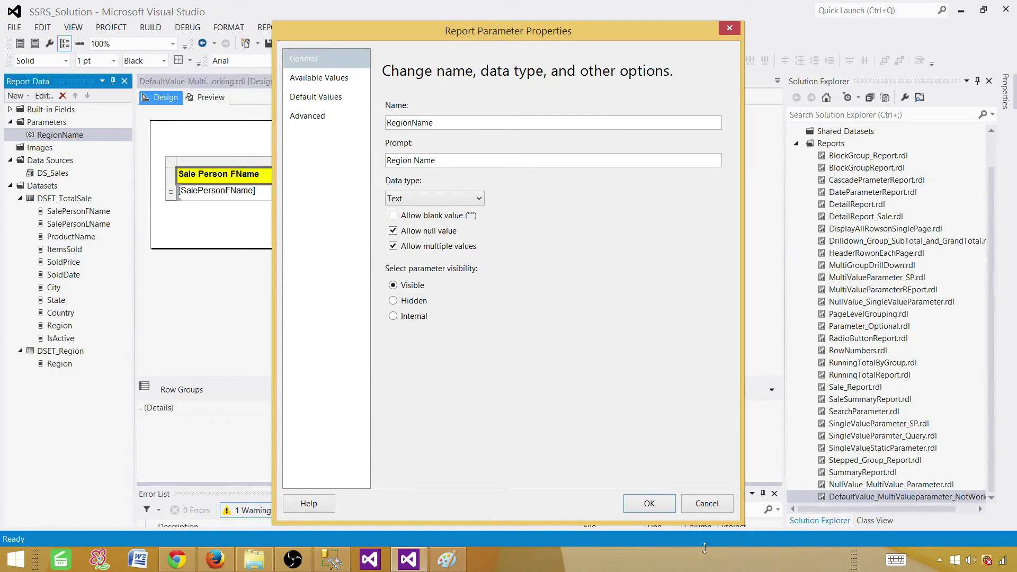
left_click(648, 503)
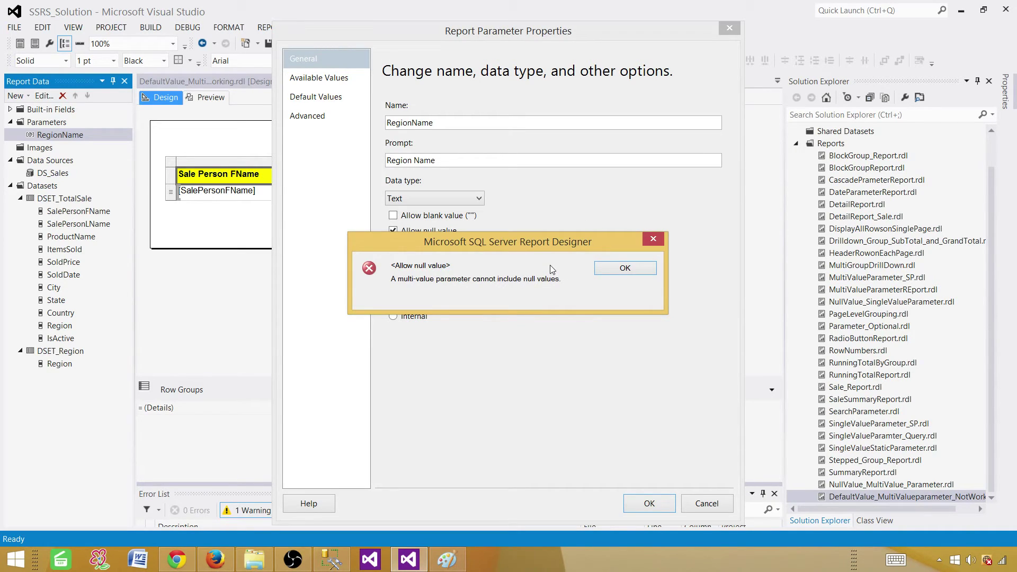
left_click(615, 267)
left_click(412, 234)
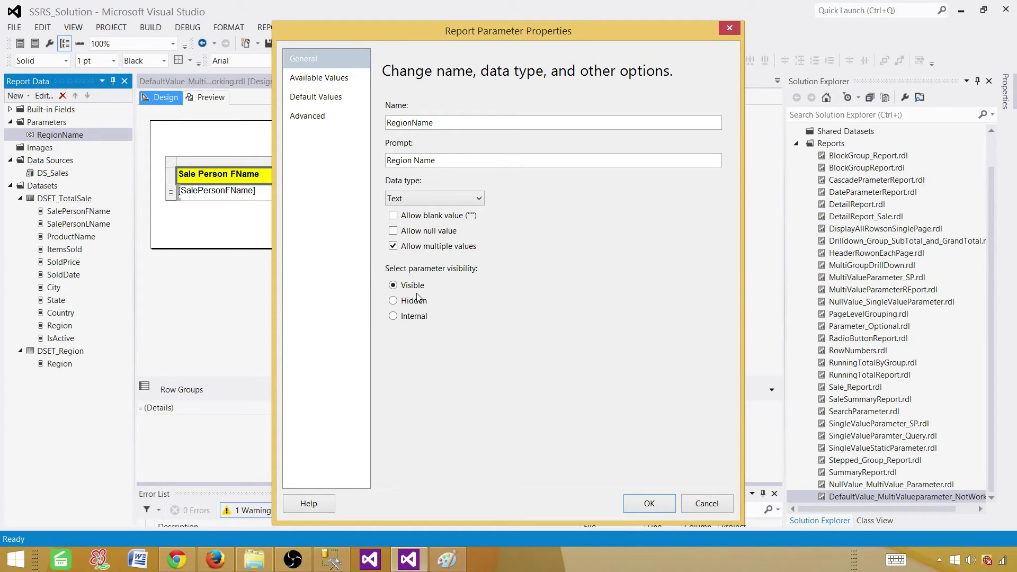
Check the NULL row in the SSMS Region query results, then return to the parameter settings
key("alt+Tab")
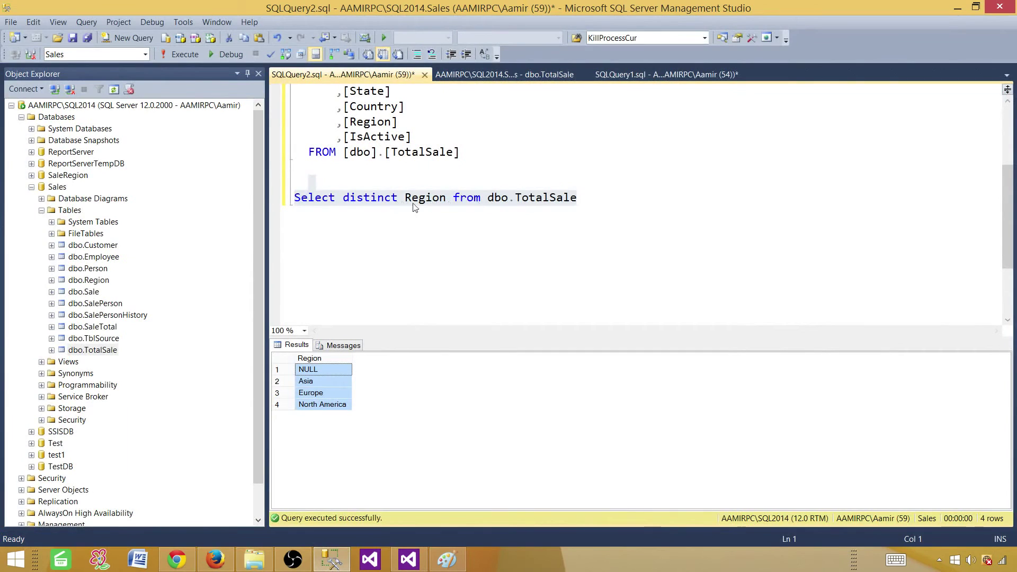
left_click(316, 371)
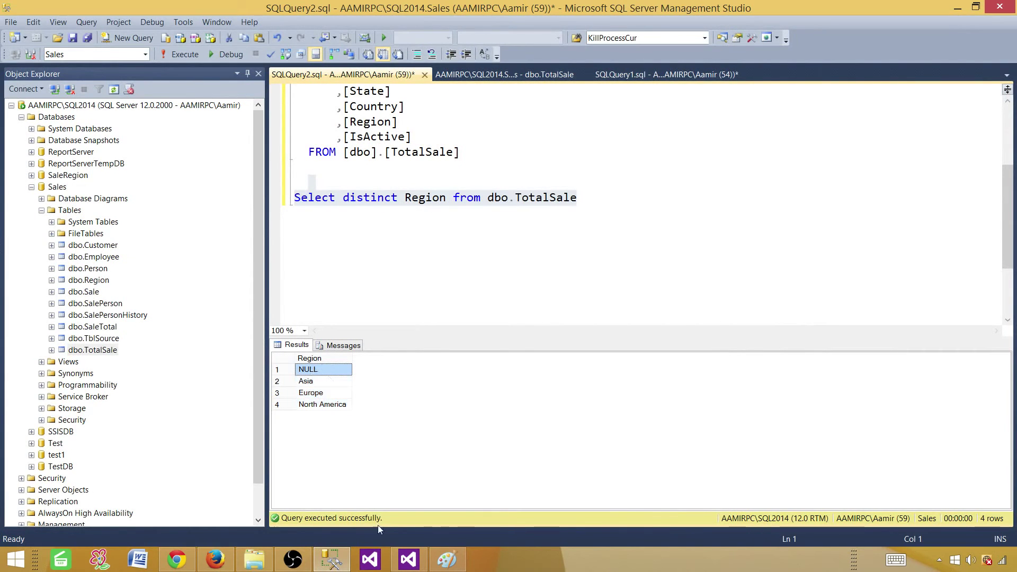
left_click(409, 559)
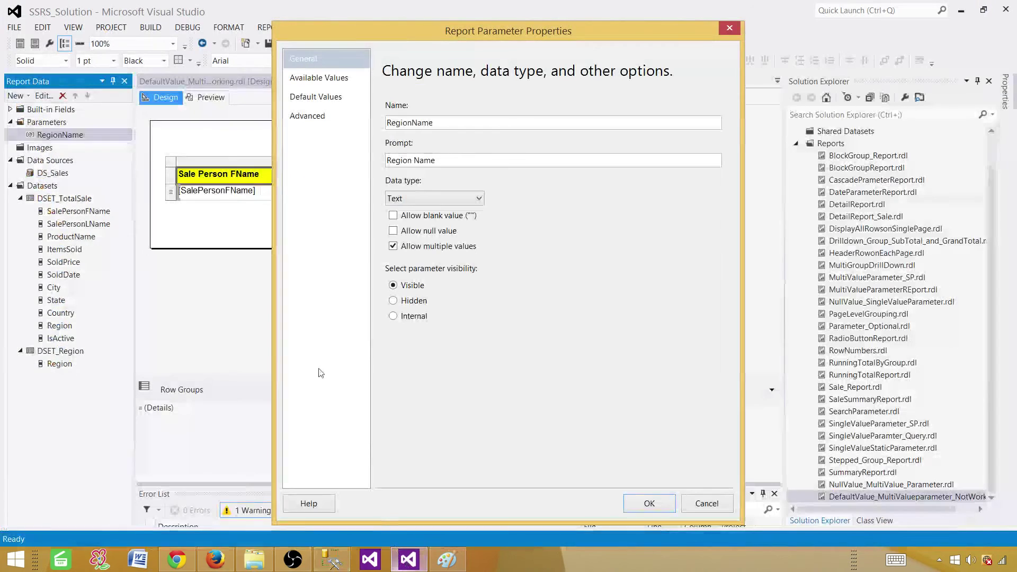
Confirm the RegionName parameter settings with null values disallowed
left_click(637, 507)
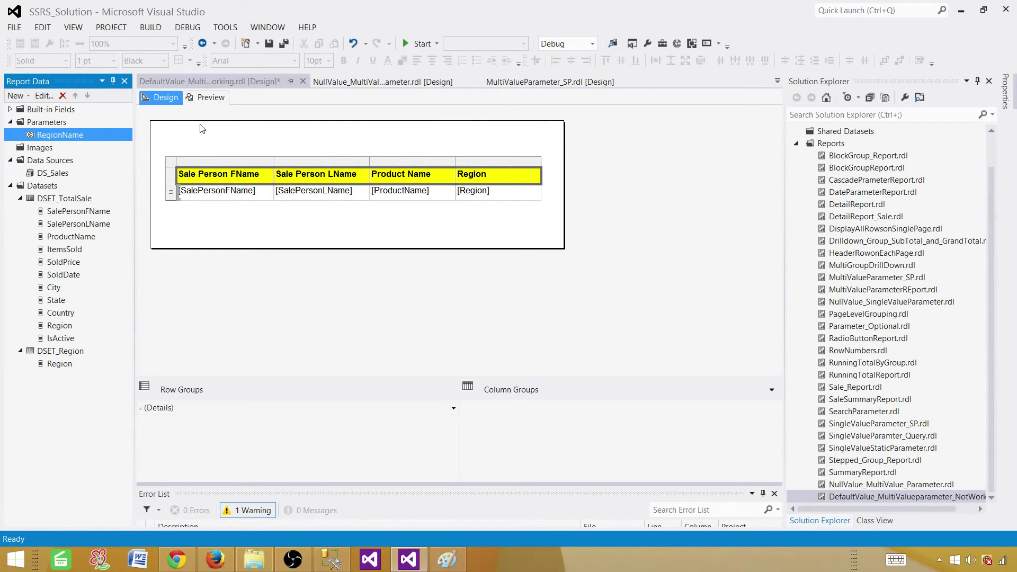
Preview the report with (Select All) regions ticked, listing 11 salesperson rows
left_click(209, 98)
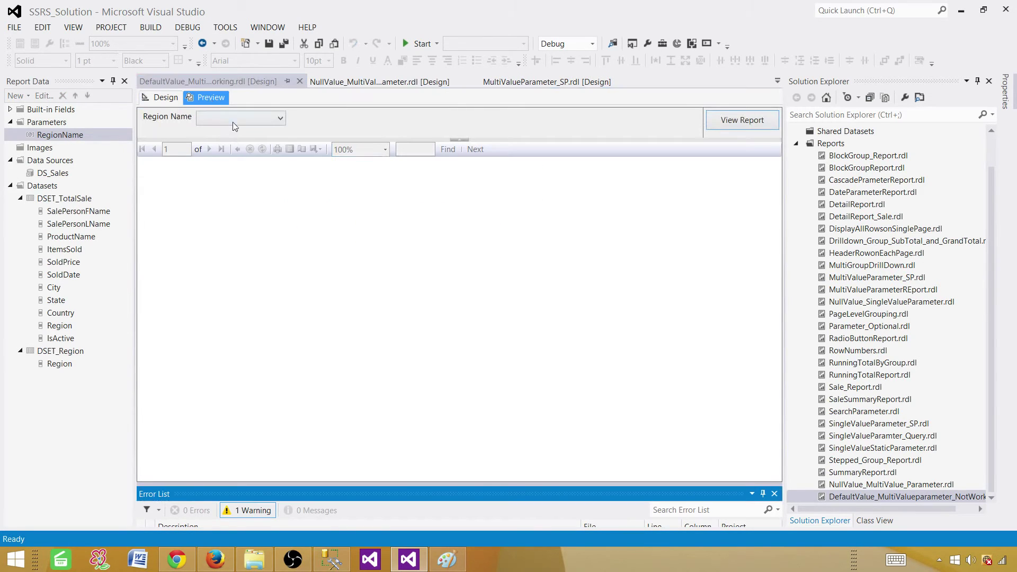
left_click(236, 118)
left_click(222, 132)
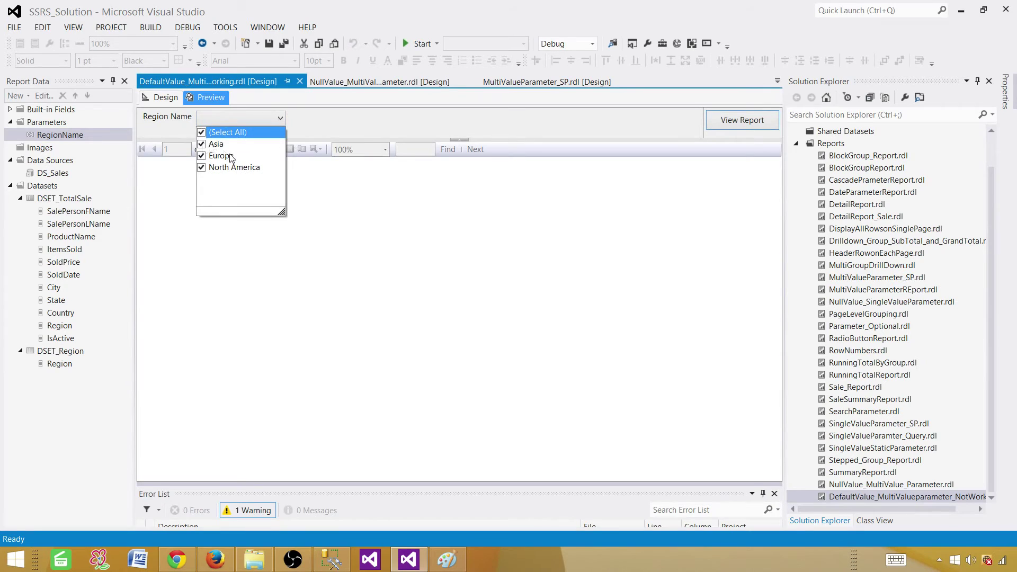
left_click(743, 122)
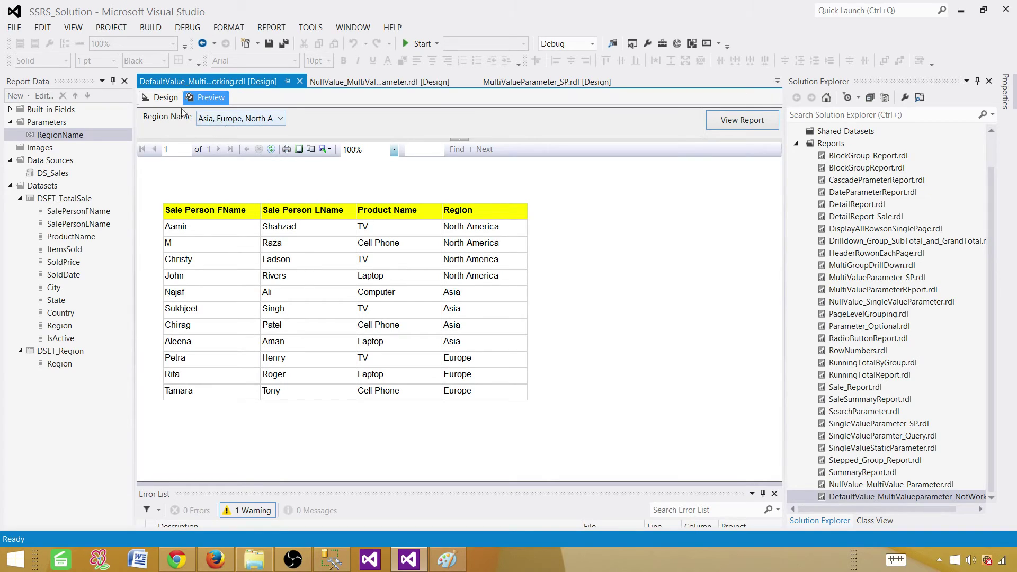
Set RegionName's default values from a query on DSET_Region, using Region as the value field
left_click(168, 99)
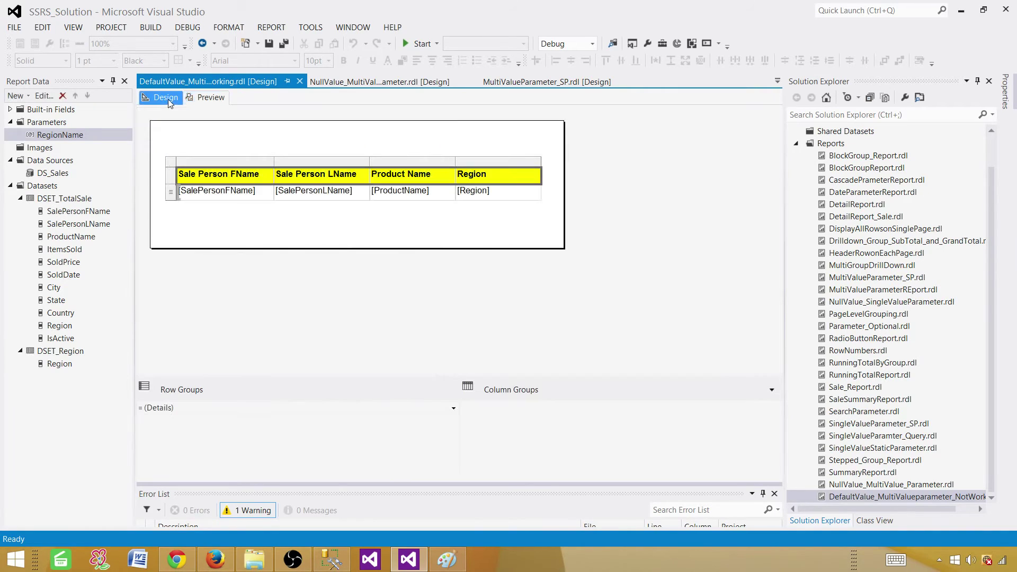
right_click(68, 136)
left_click(101, 159)
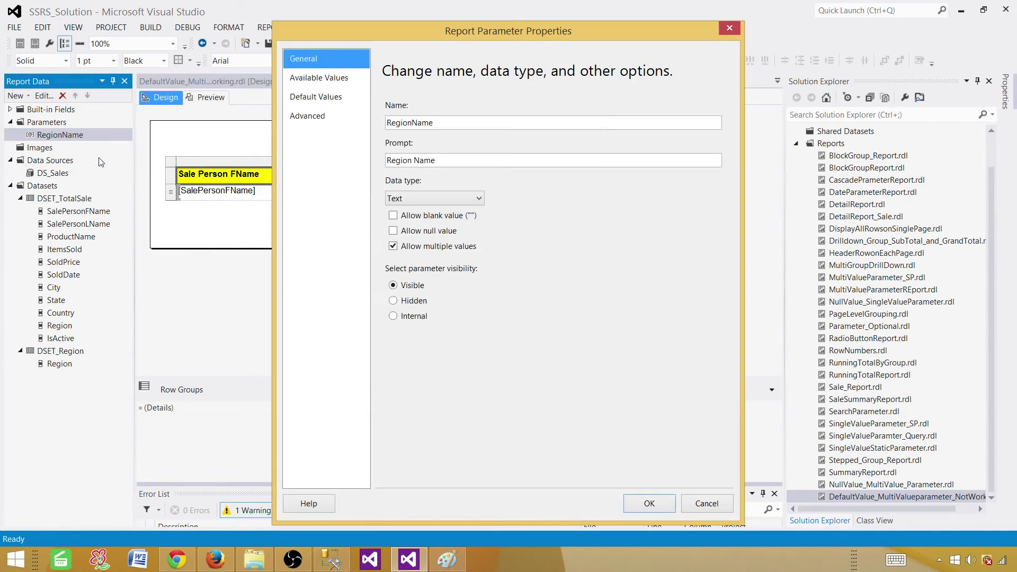
left_click(320, 78)
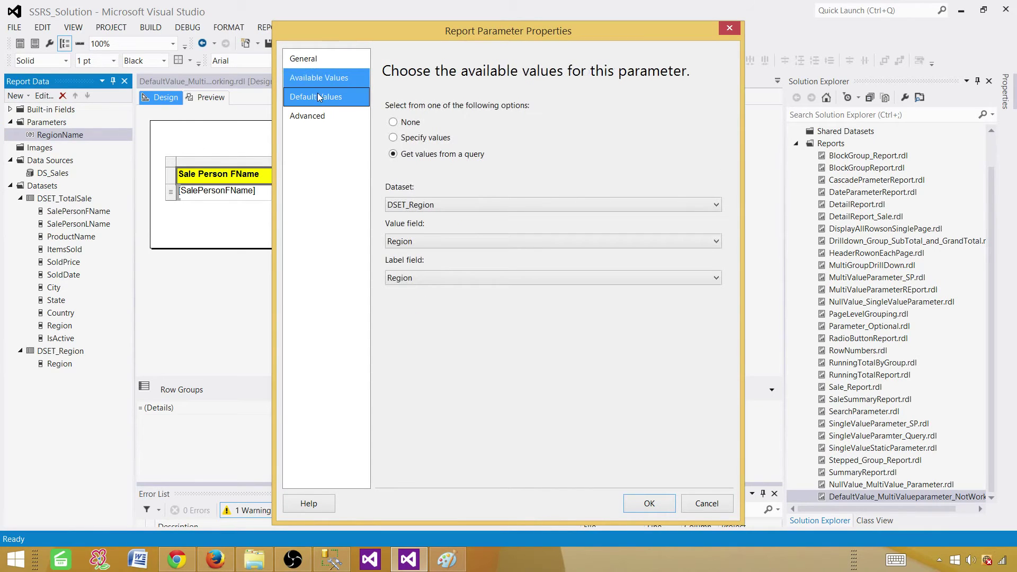
left_click(333, 101)
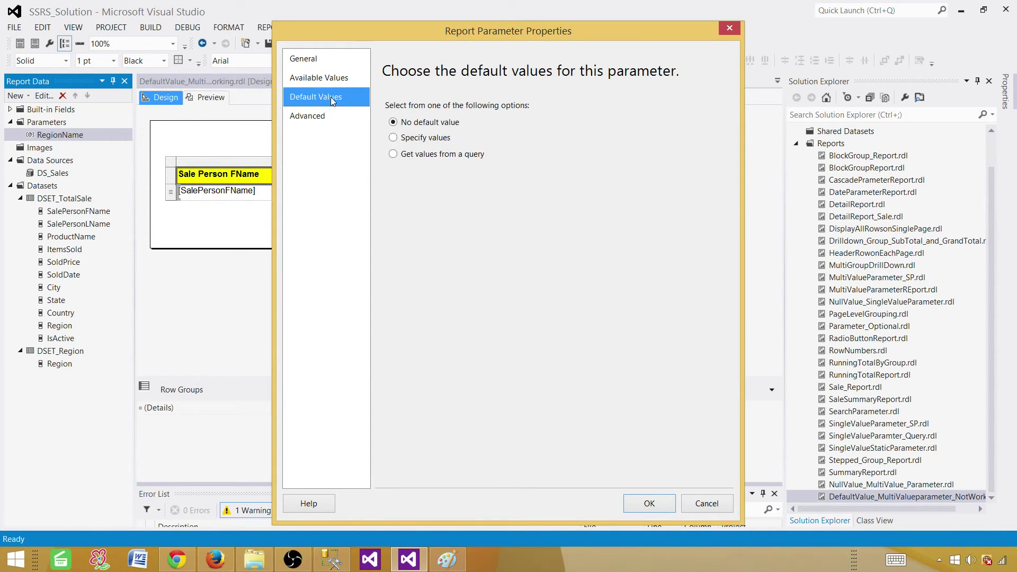
left_click(318, 78)
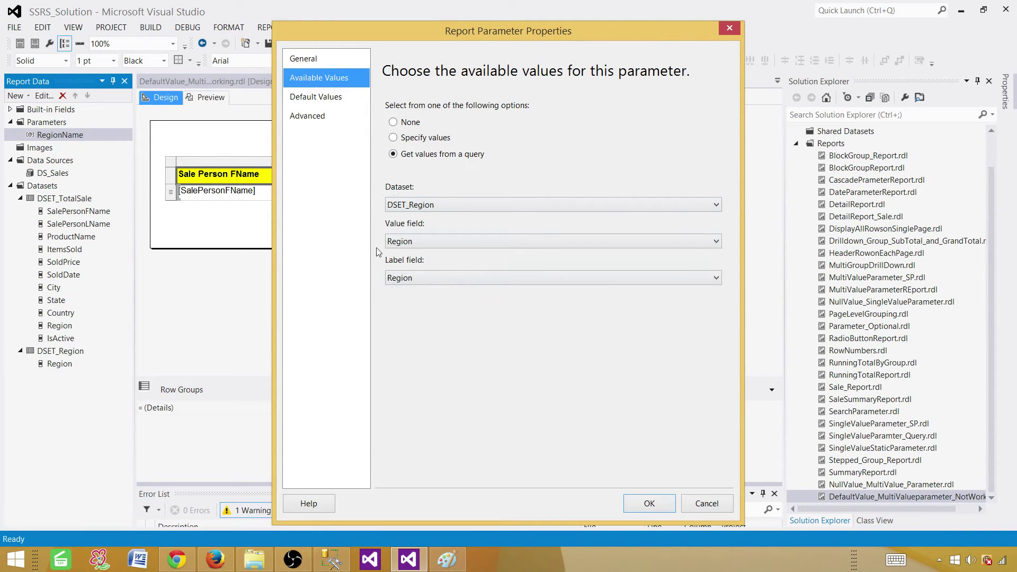
left_click(326, 97)
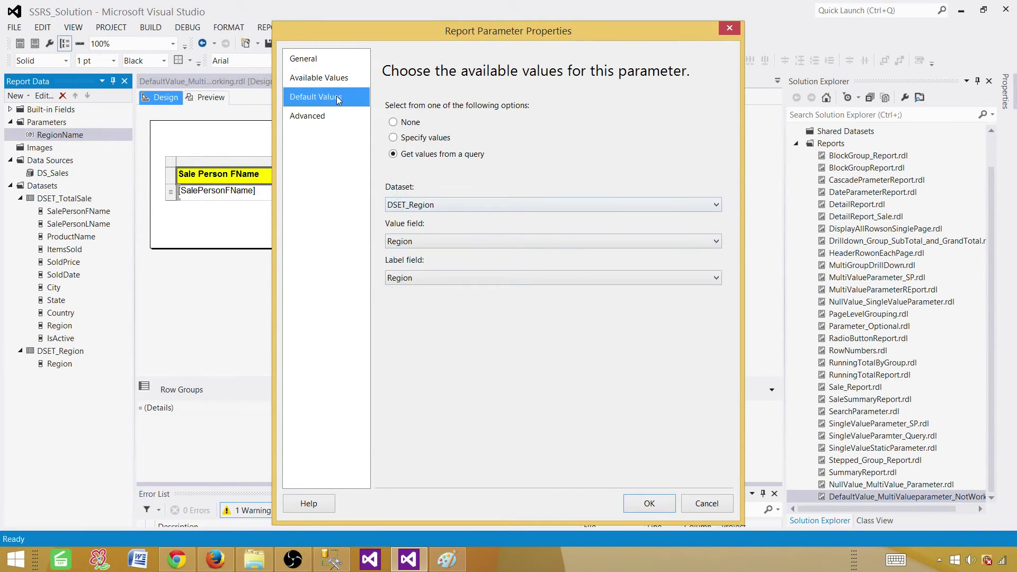
left_click(412, 155)
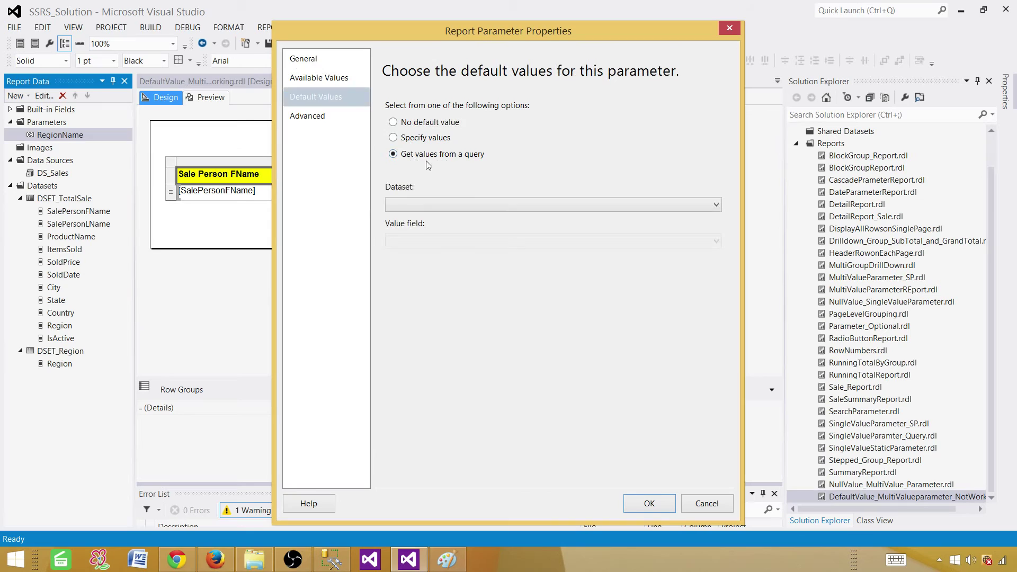
left_click(418, 206)
left_click(431, 227)
left_click(480, 242)
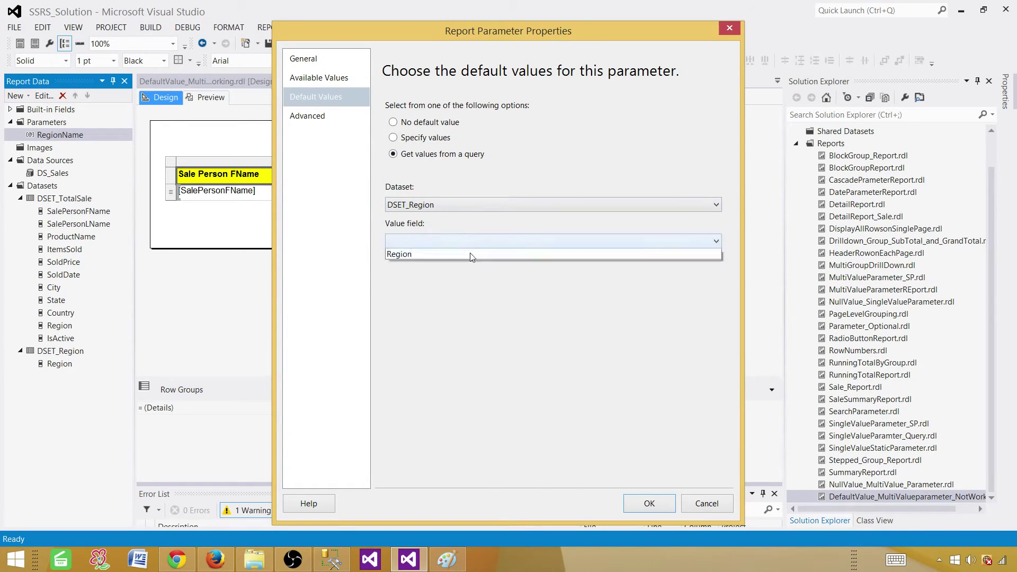
left_click(433, 253)
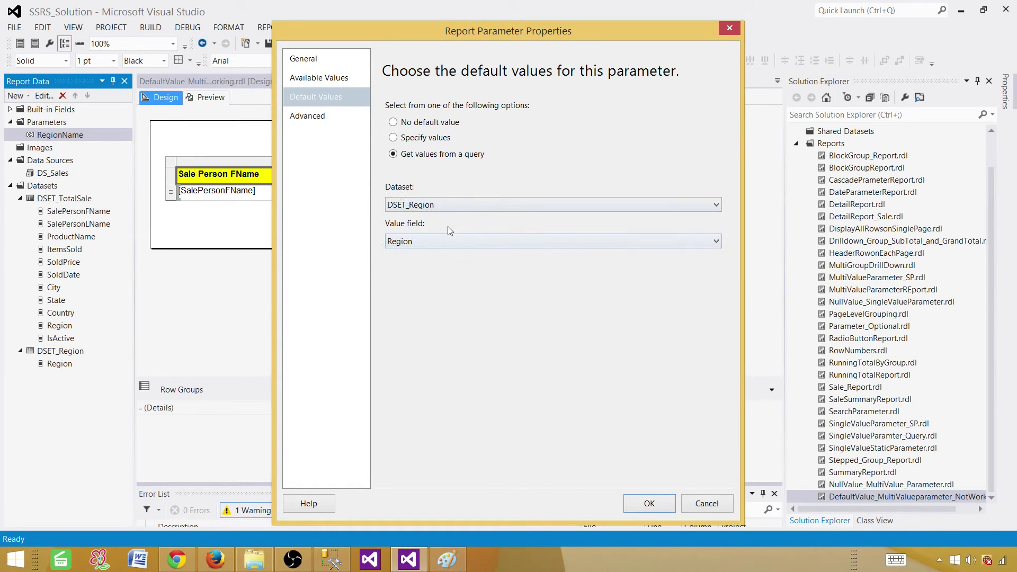
left_click(649, 503)
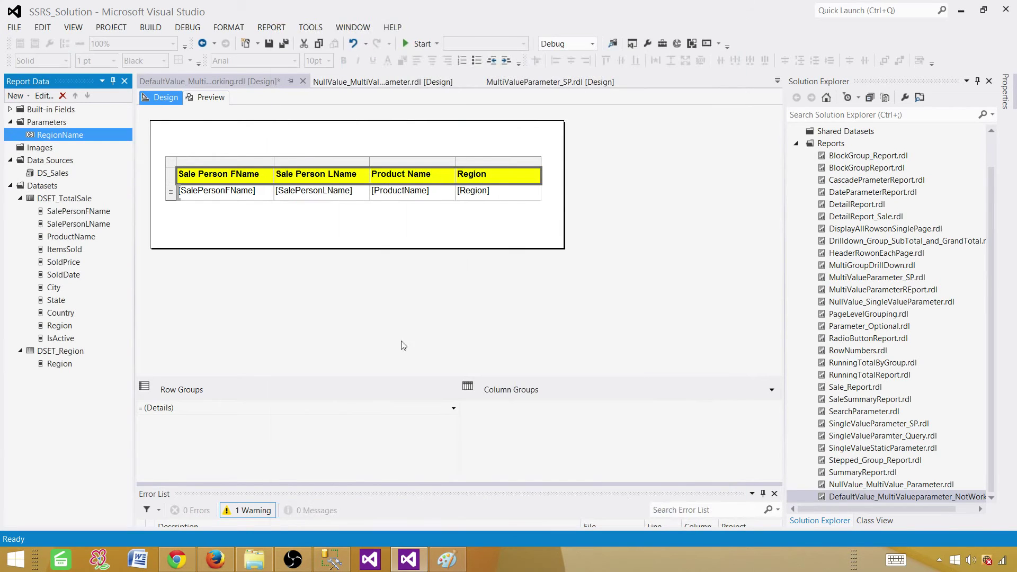
Preview the report with the new defaults and find no Region Name values pre-ticked
left_click(197, 98)
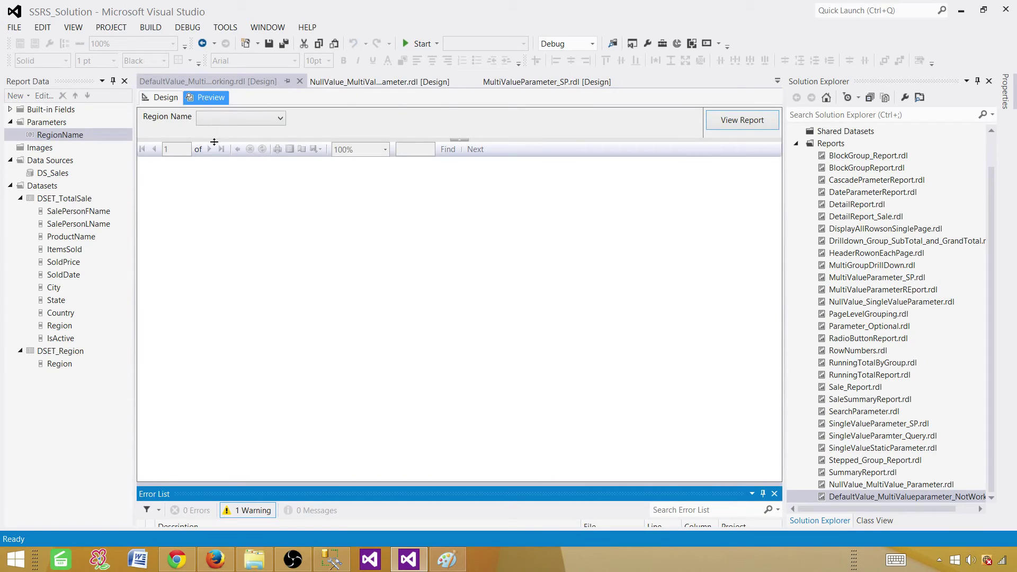
left_click(227, 119)
left_click(281, 120)
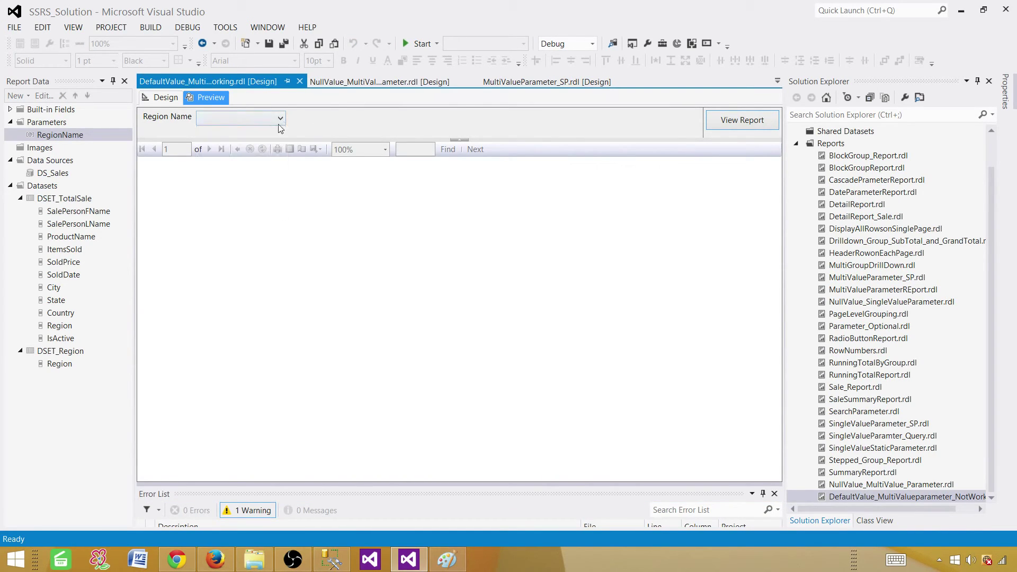
left_click(235, 122)
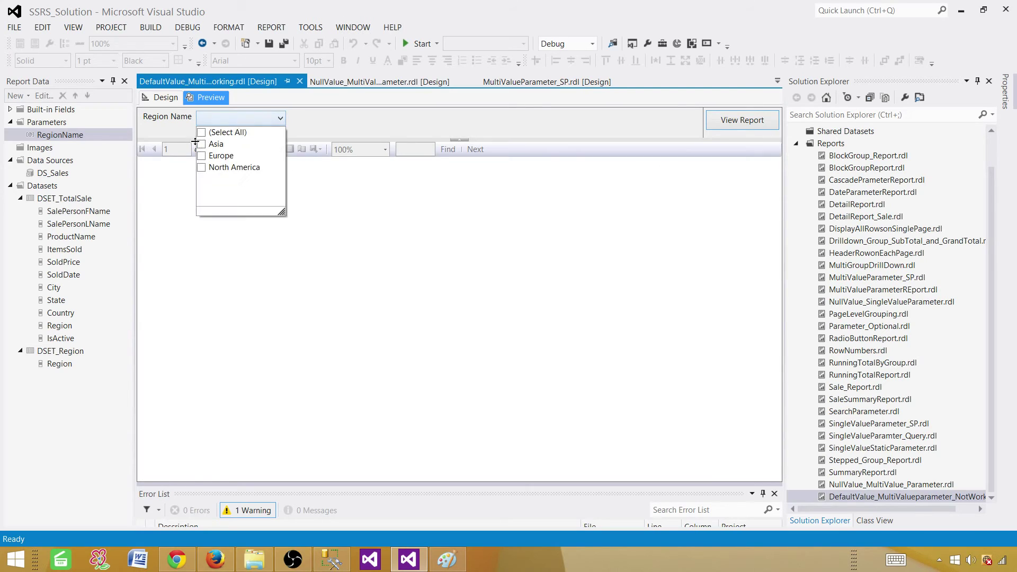
left_click(713, 125)
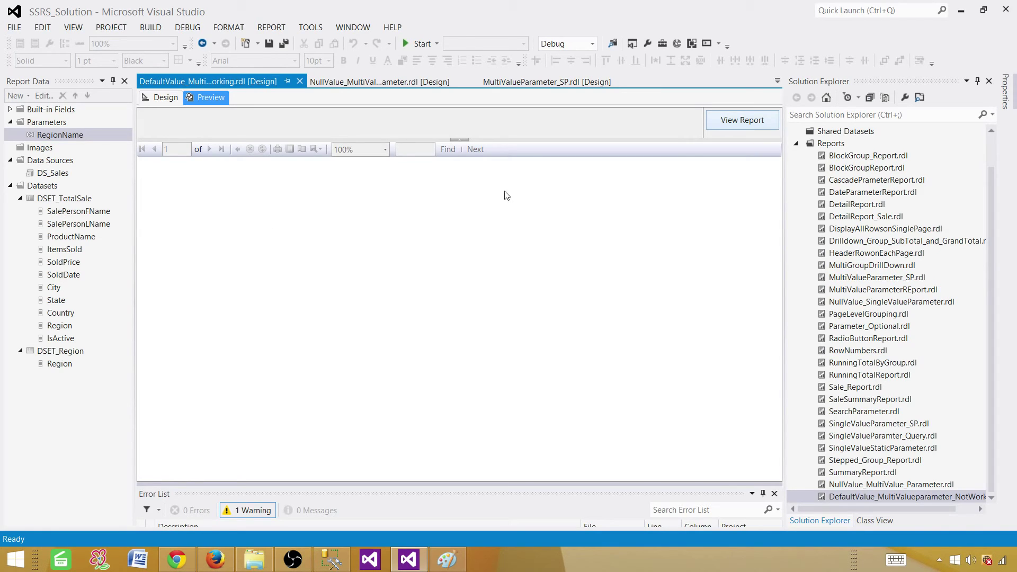
left_click(726, 120)
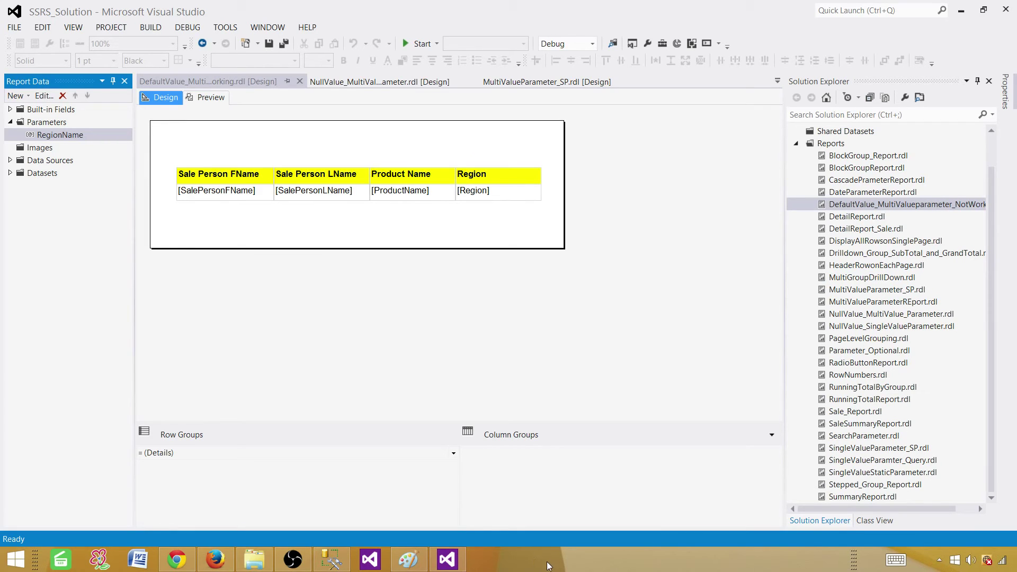
Preview with (Select All) regions, showing 11 salesperson rows, then return to Design view
left_click(207, 97)
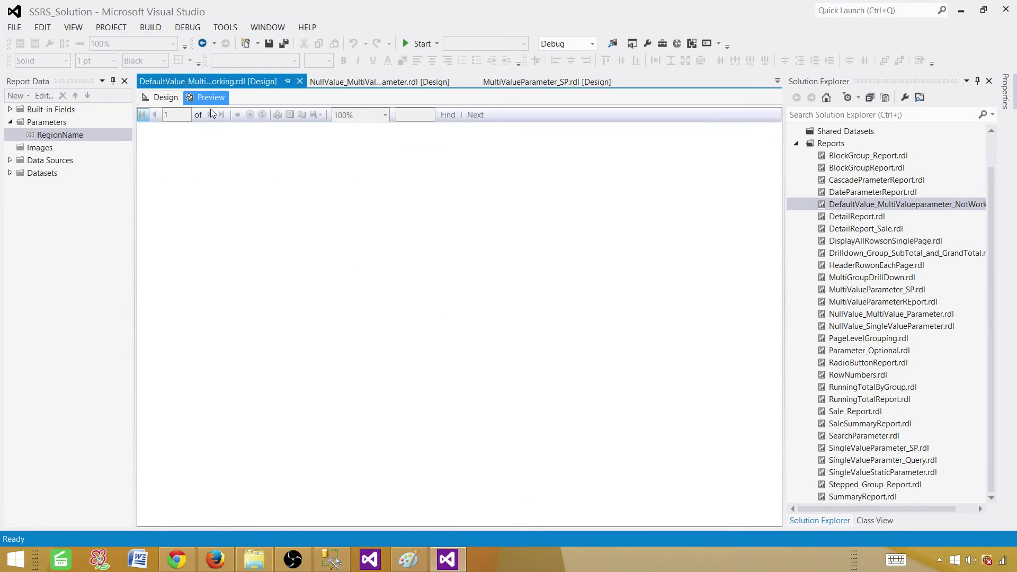
left_click(254, 118)
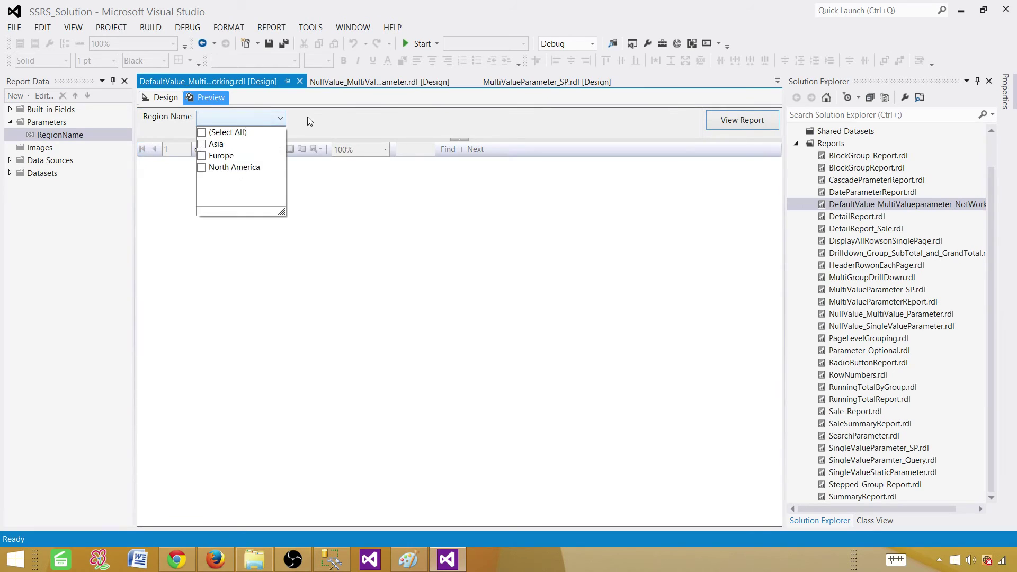
left_click(280, 117)
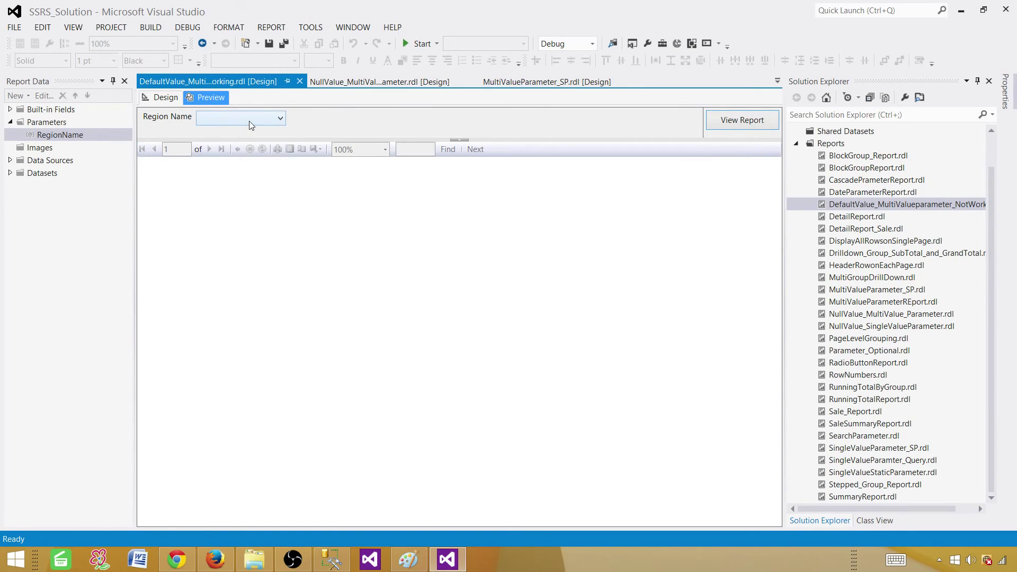
left_click(263, 123)
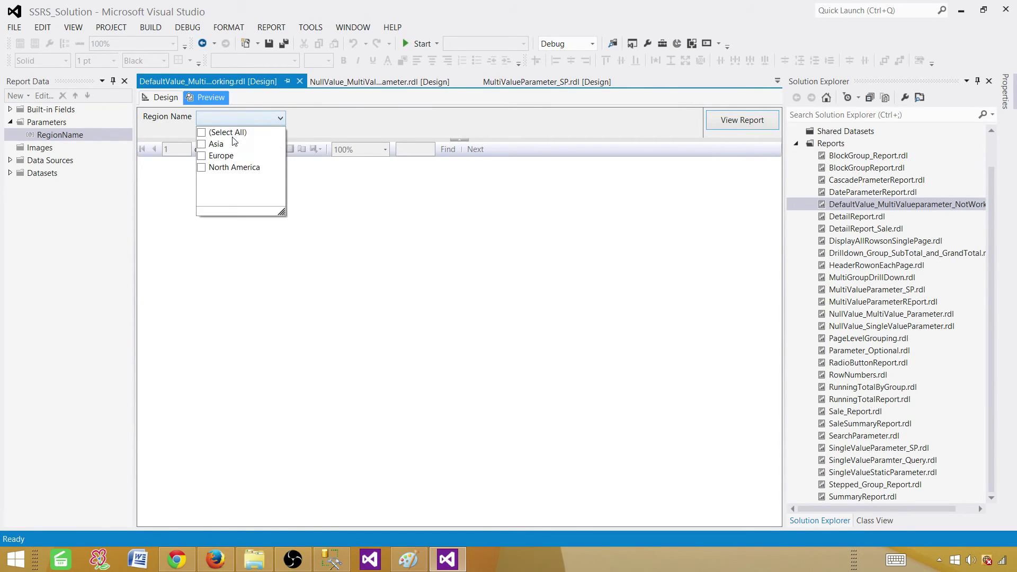
left_click(233, 133)
left_click(728, 125)
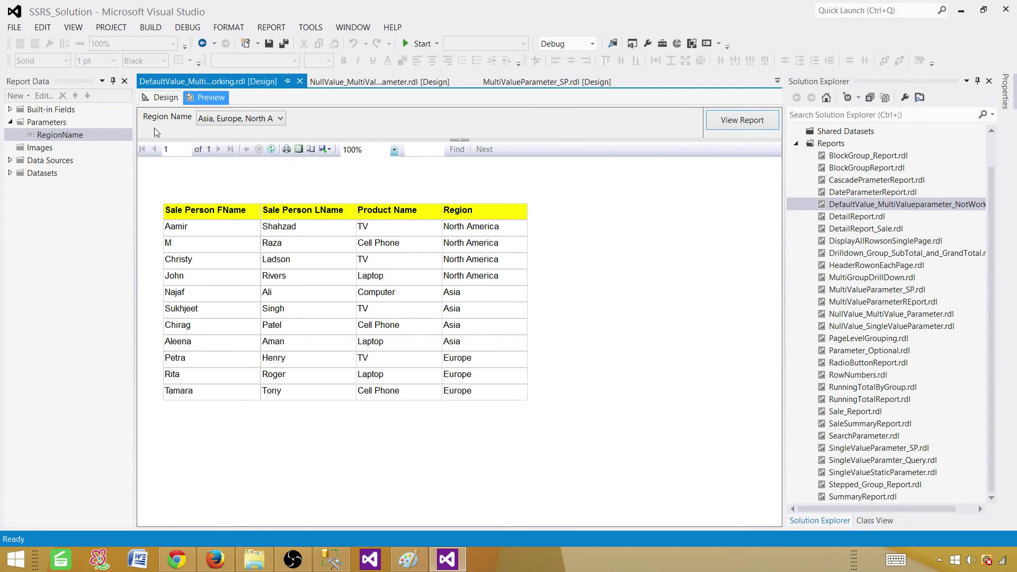
left_click(164, 99)
Review RegionName's available and default values settings, both drawn from DSET_Region's Region field
left_click(58, 135)
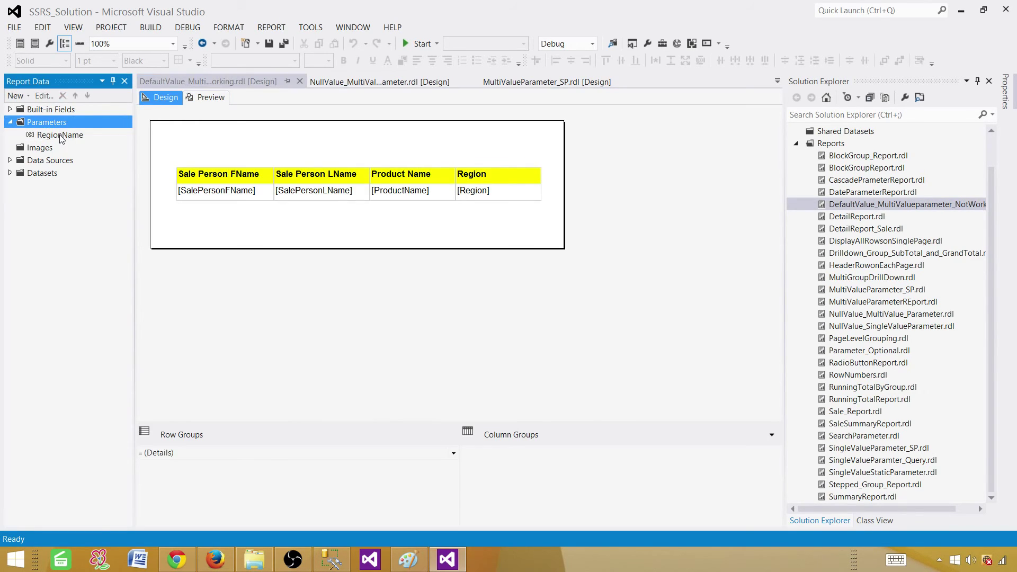
right_click(59, 135)
left_click(108, 157)
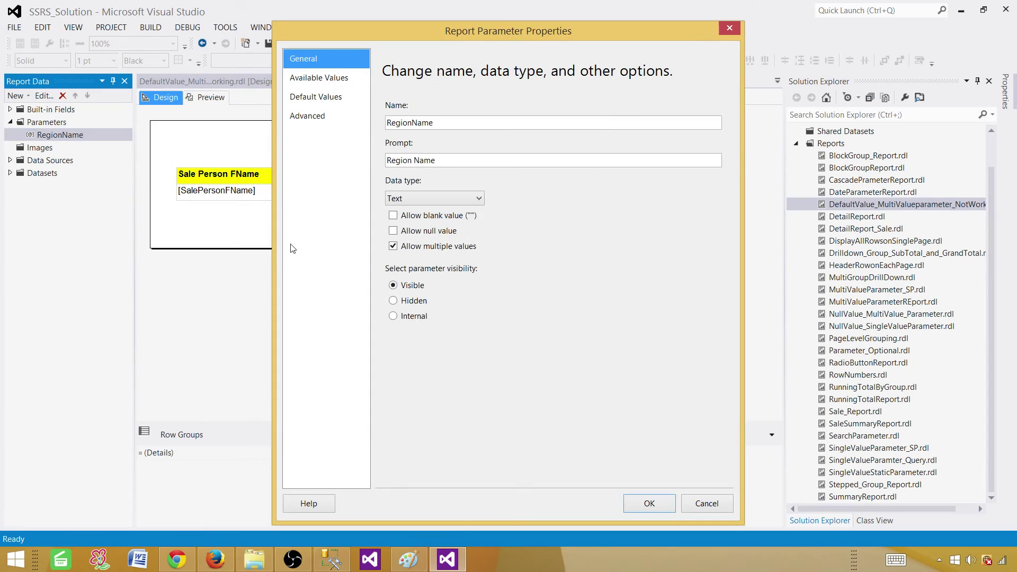
left_click(335, 79)
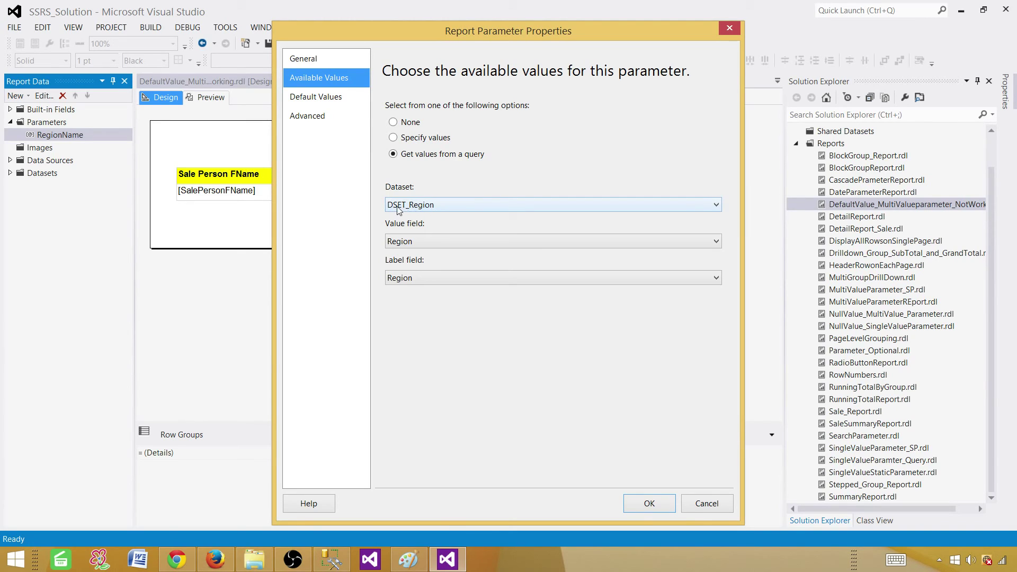
left_click(346, 100)
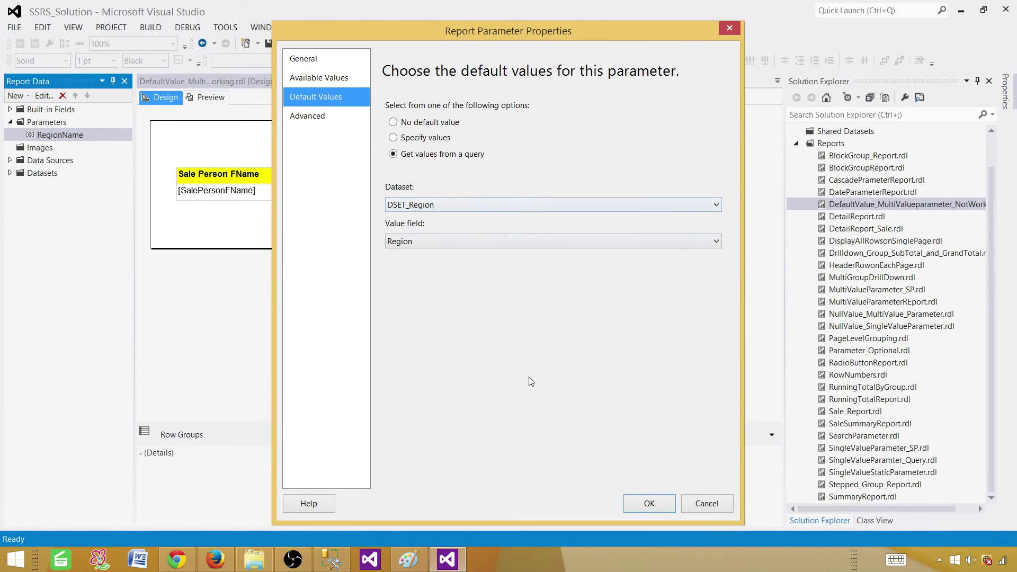
left_click(657, 503)
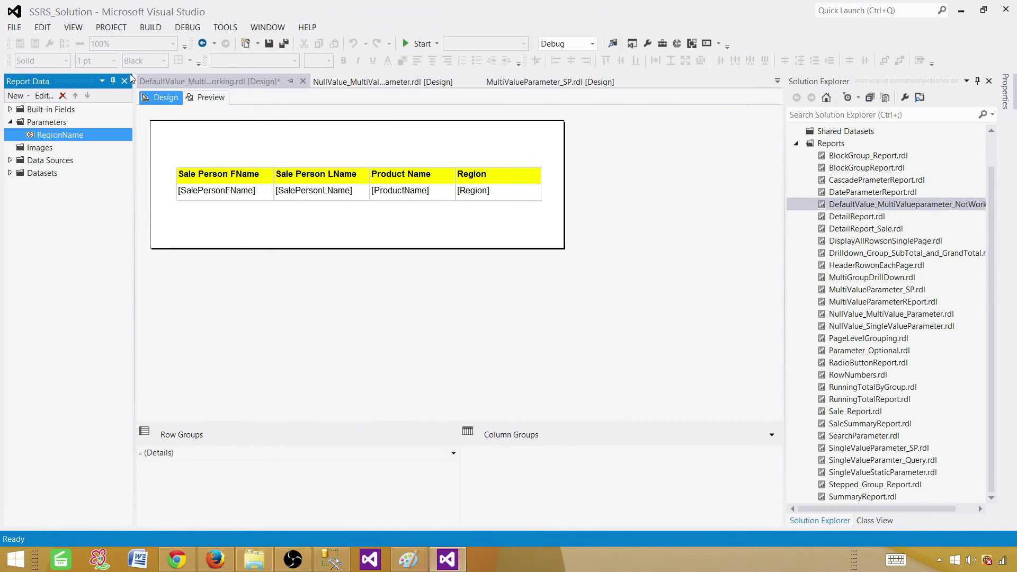
left_click(210, 98)
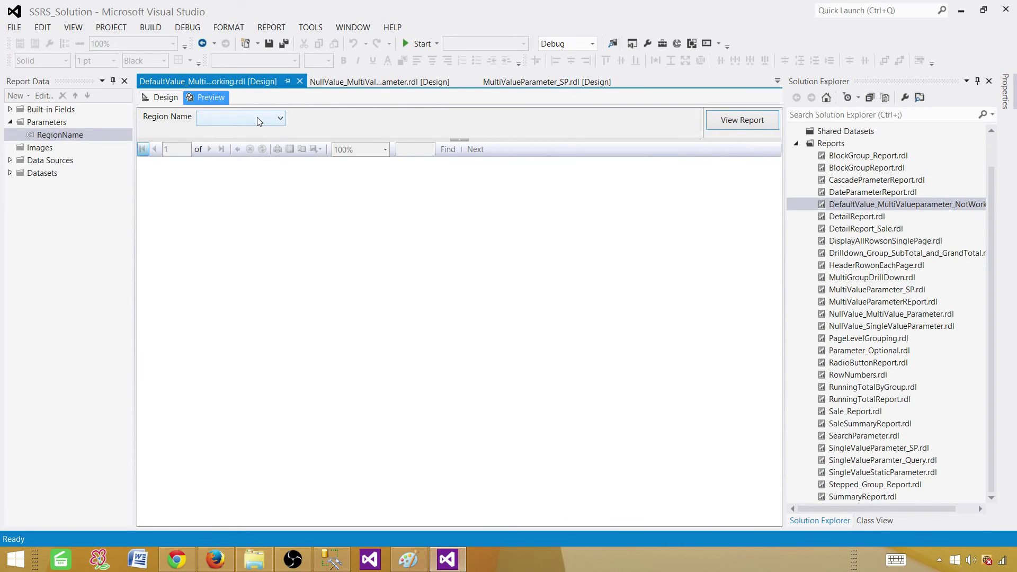
left_click(256, 117)
left_click(217, 132)
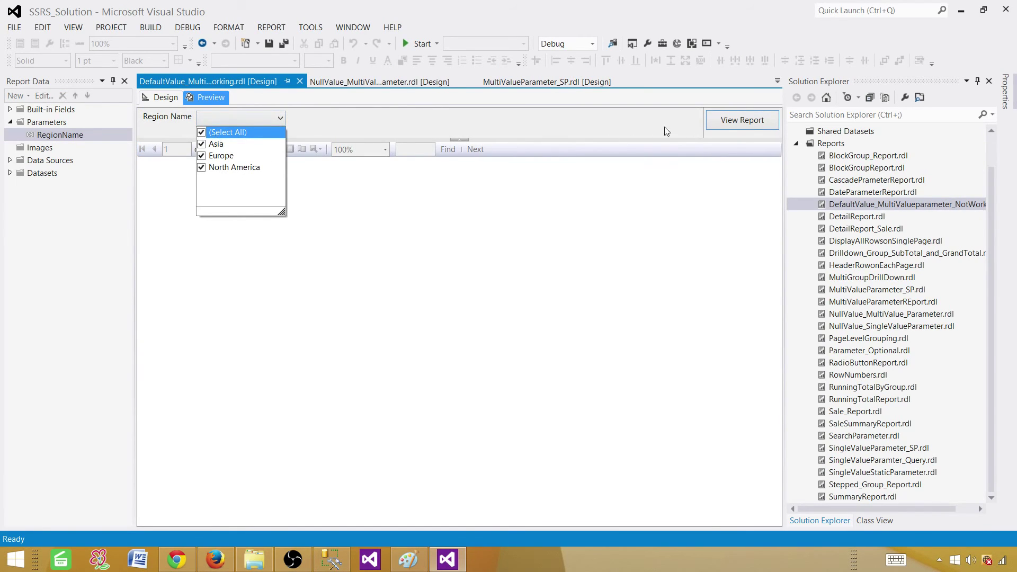
left_click(734, 125)
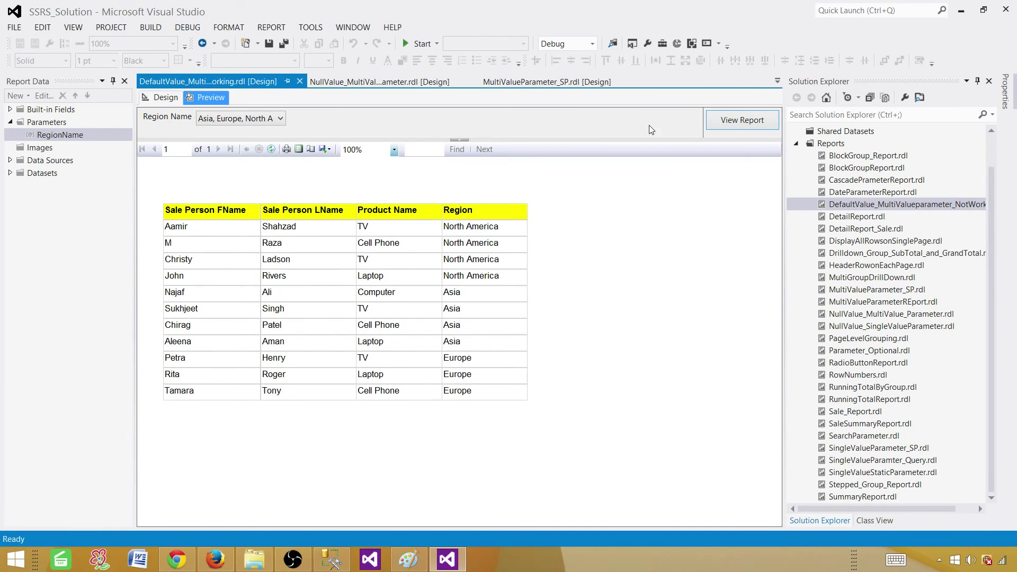
left_click(149, 99)
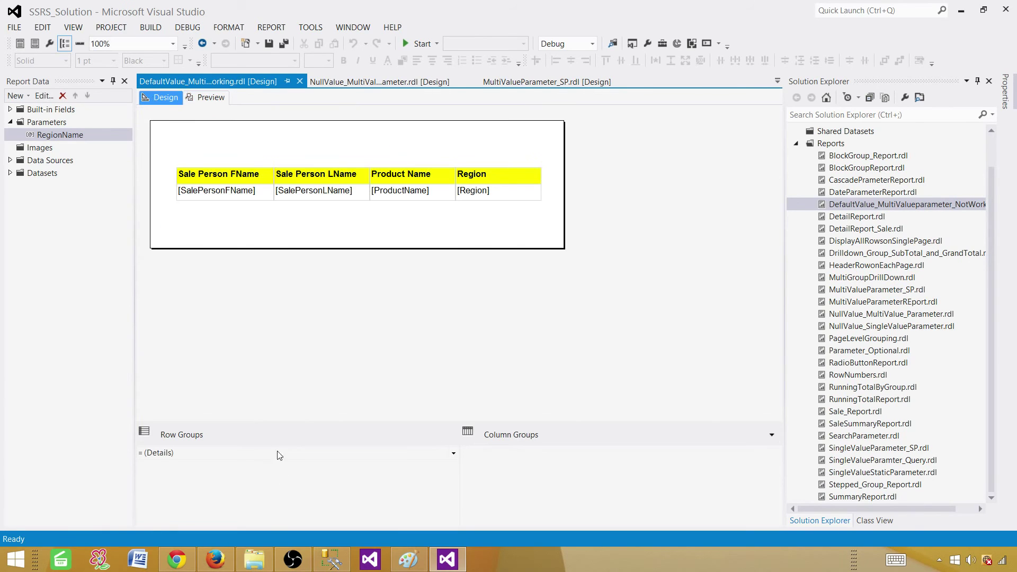
Rerun the distinct Region query in SSMS, note its NULL row, and return to Visual Studio
left_click(331, 560)
left_click(372, 199)
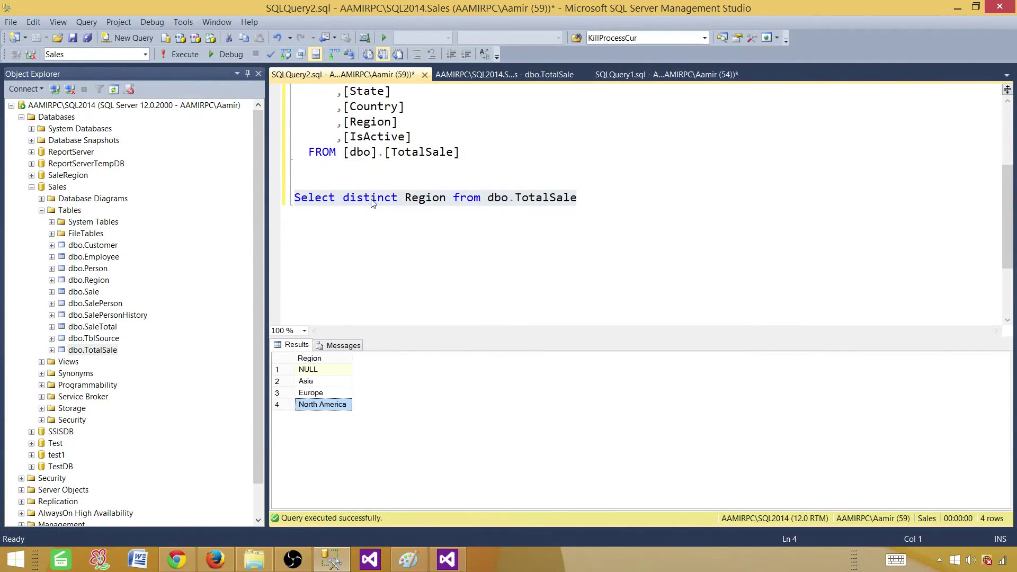
left_click_drag(592, 204, 286, 199)
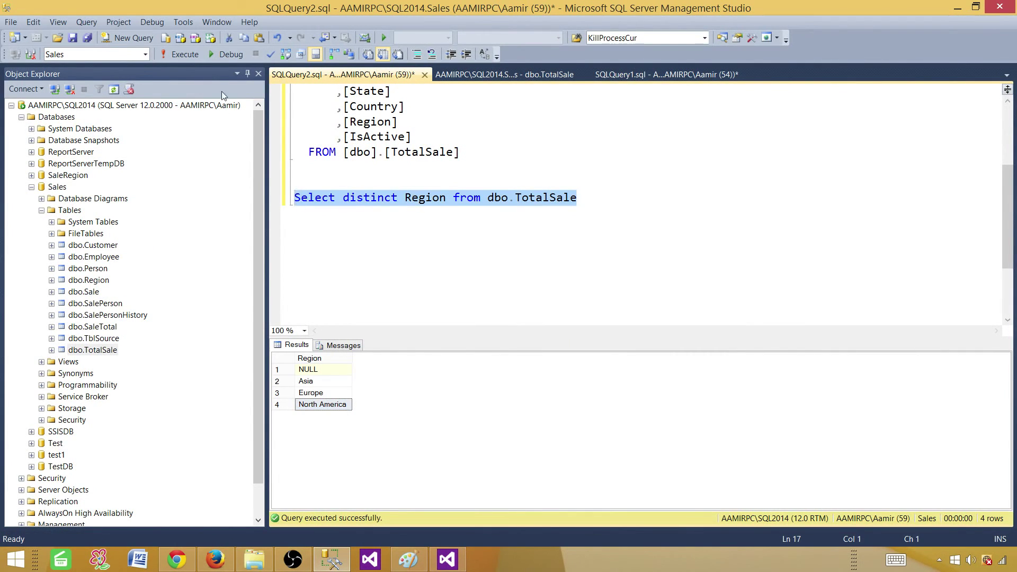
left_click(178, 55)
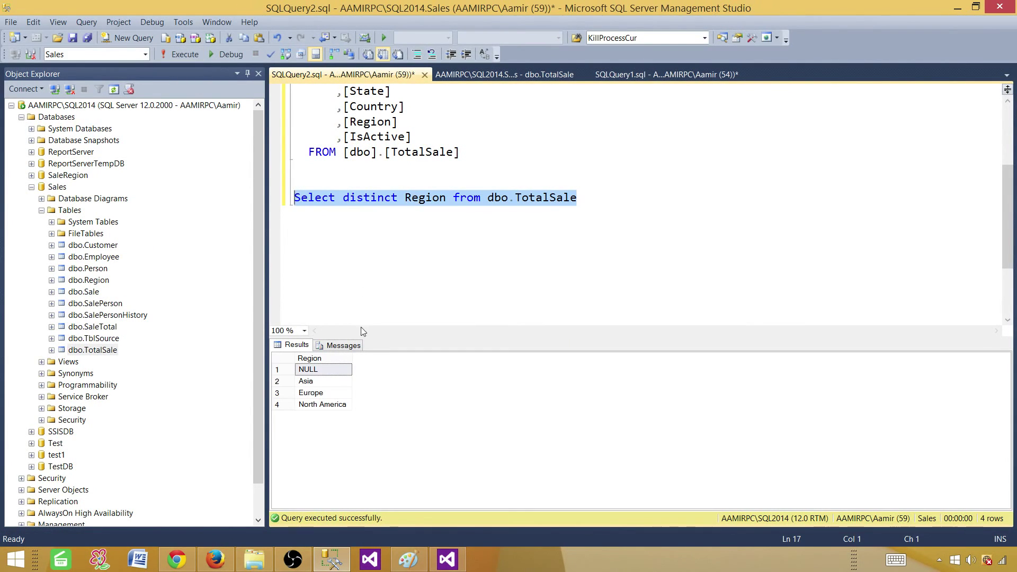
left_click(330, 371)
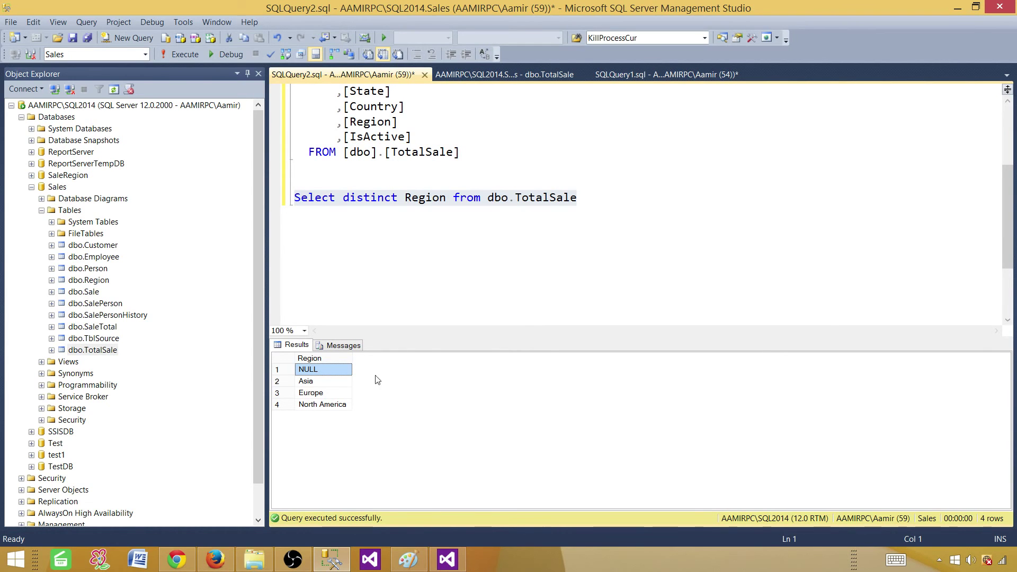
left_click(447, 560)
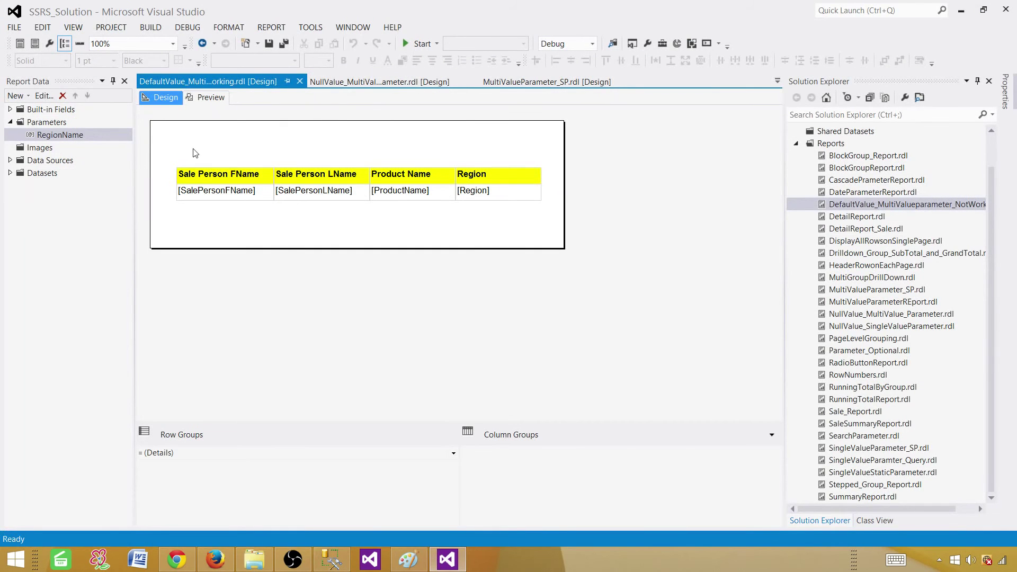
left_click(204, 98)
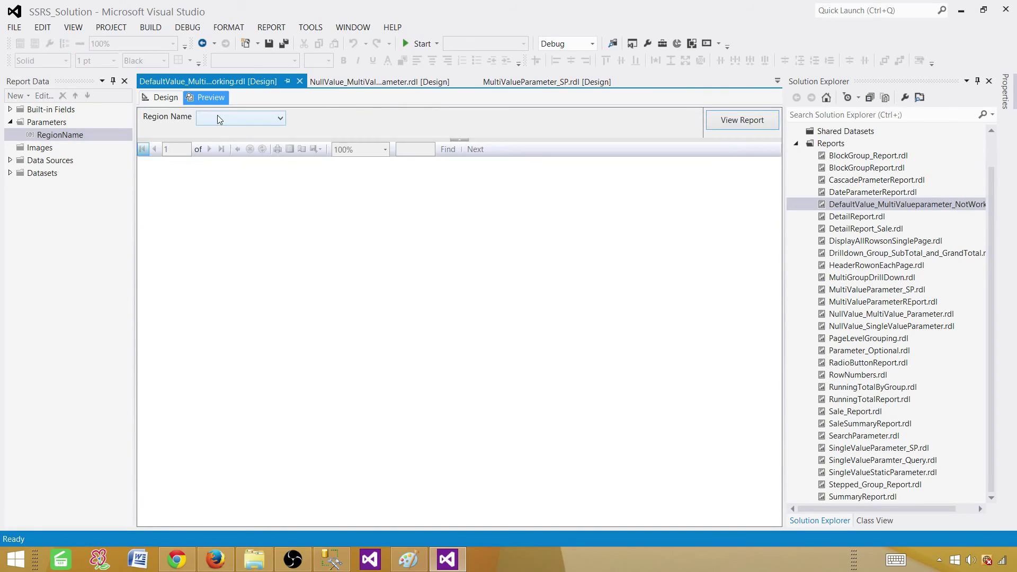
left_click(217, 117)
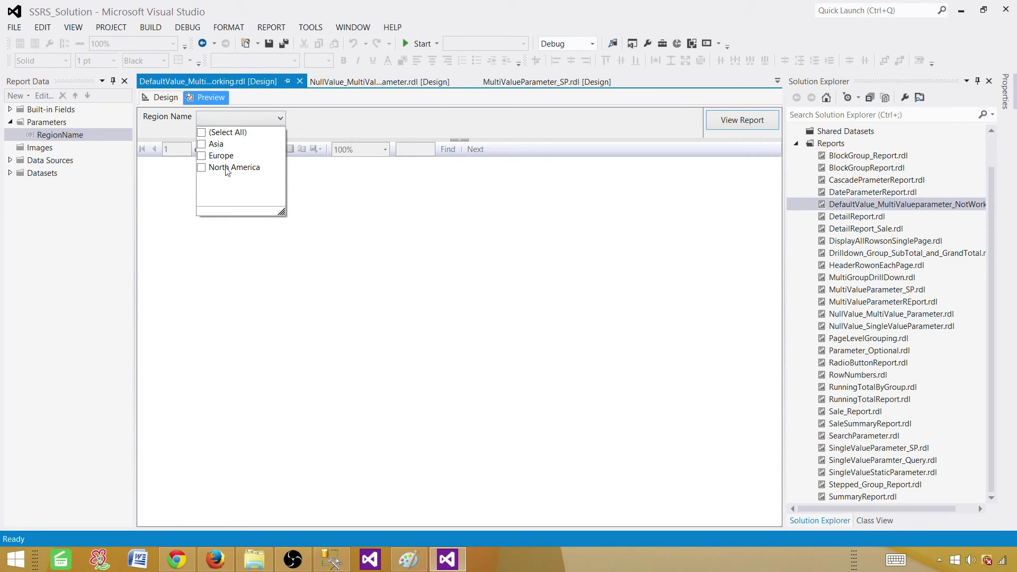
left_click(161, 98)
right_click(58, 135)
left_click(64, 157)
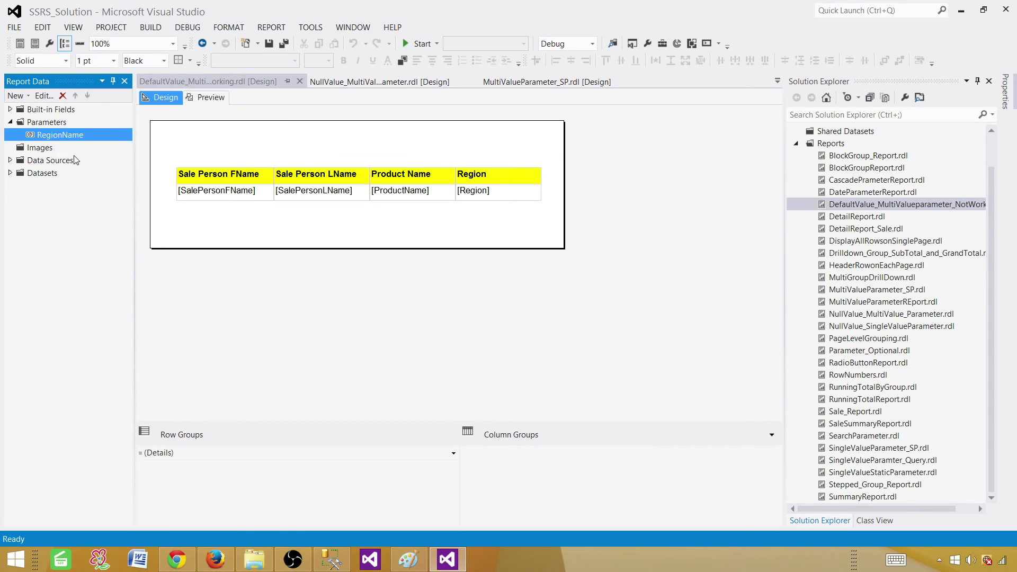
left_click(313, 98)
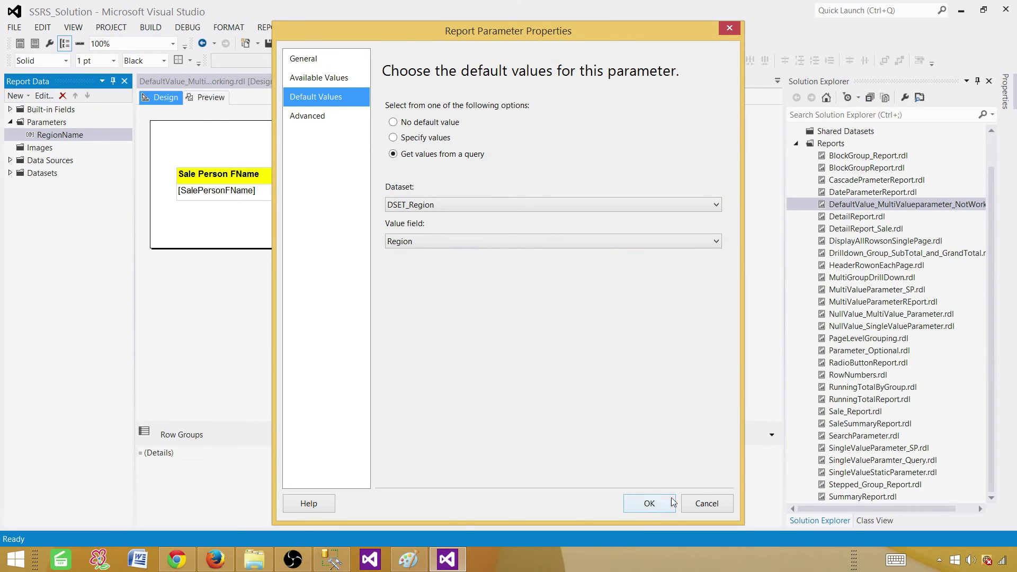
left_click(707, 504)
Append 'where Region is Not Null' to the DSET_Region dataset query and confirm
double_click(44, 178)
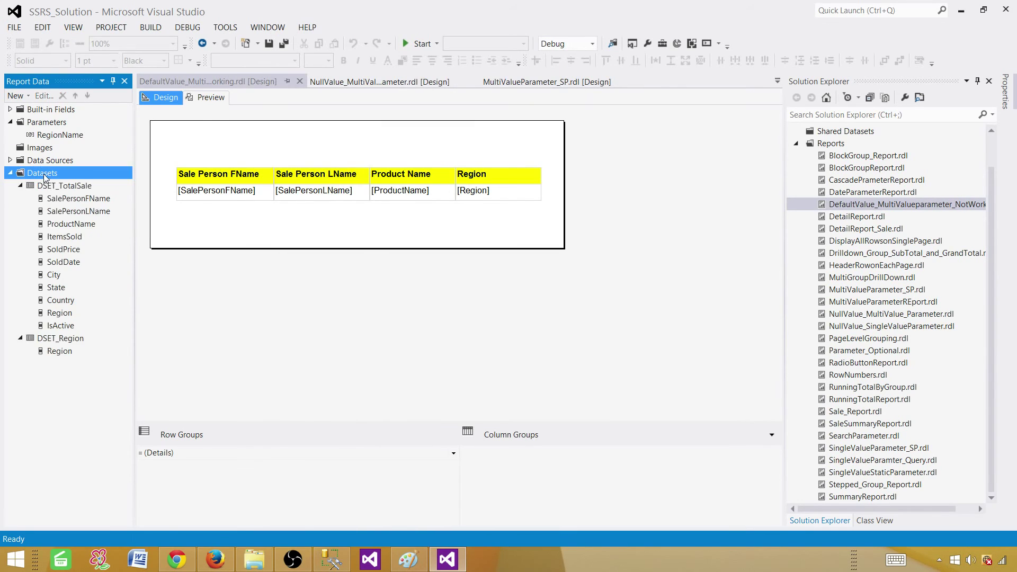
left_click(51, 339)
double_click(50, 338)
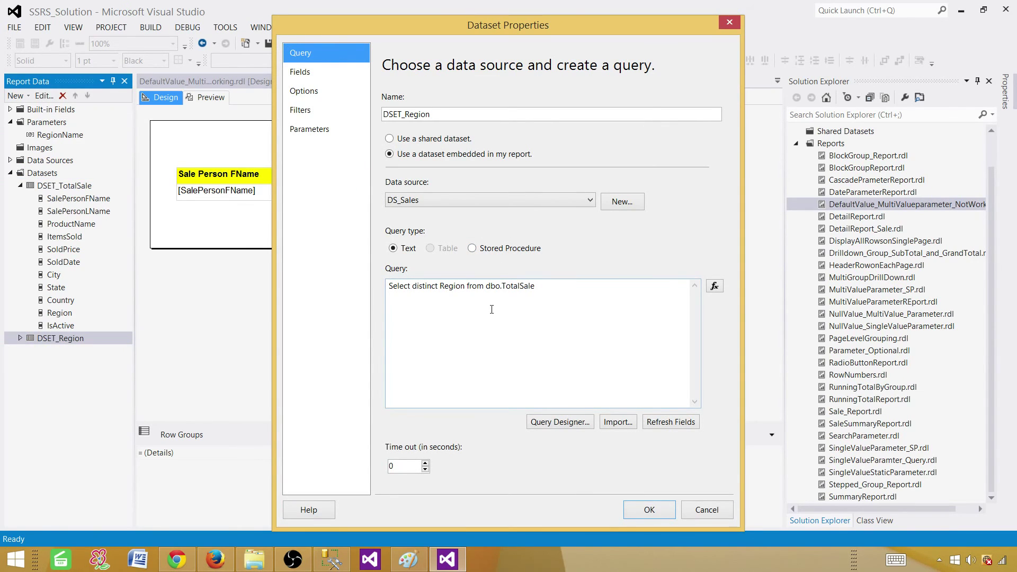
left_click(600, 293)
type("whe")
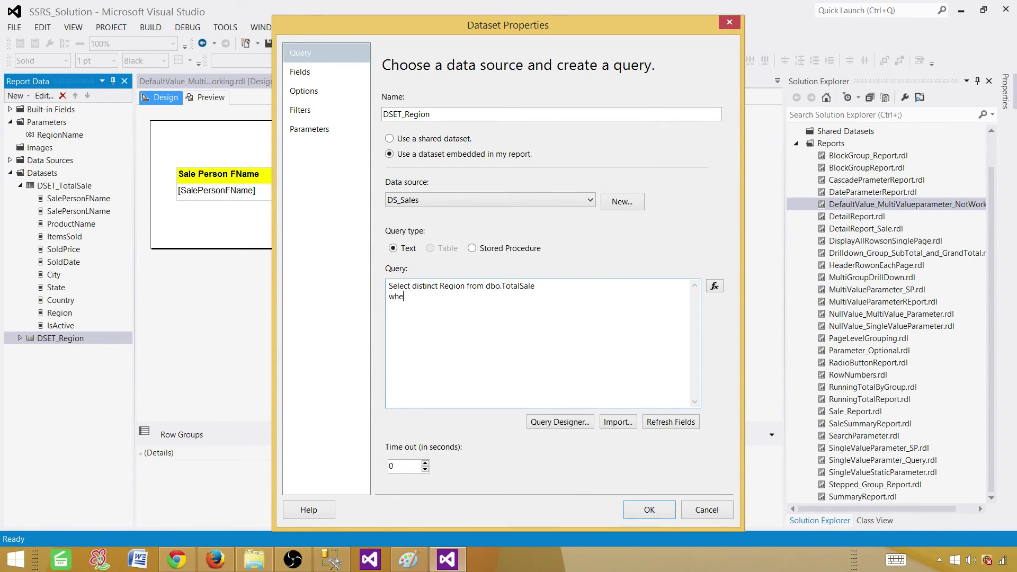
type("re Region is Not Null")
key("ctrl+a")
left_click(629, 354)
left_click(636, 512)
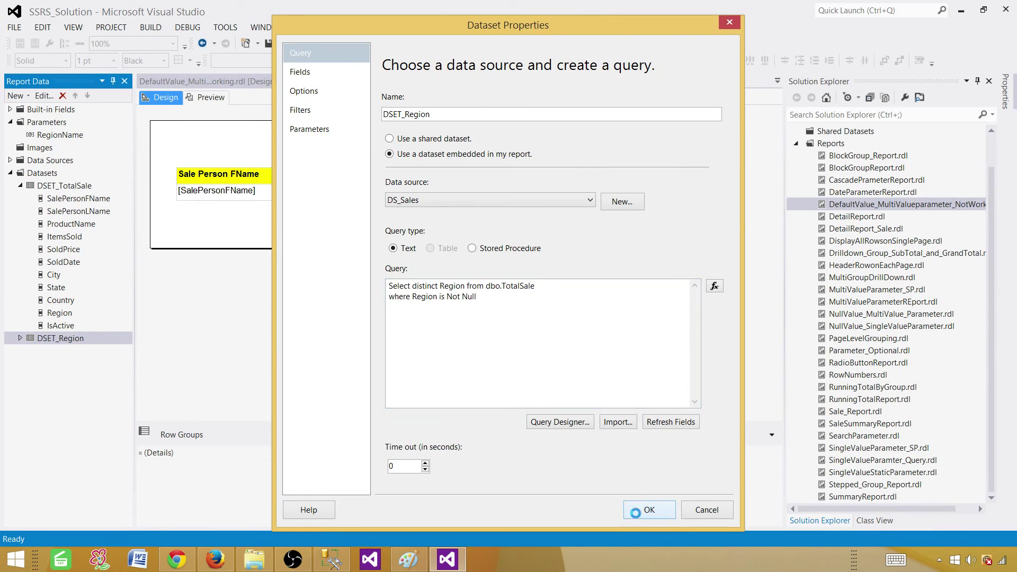
Preview the report, which runs with Asia, Europe and North America preselected, listing 11 salespeople
left_click(222, 95)
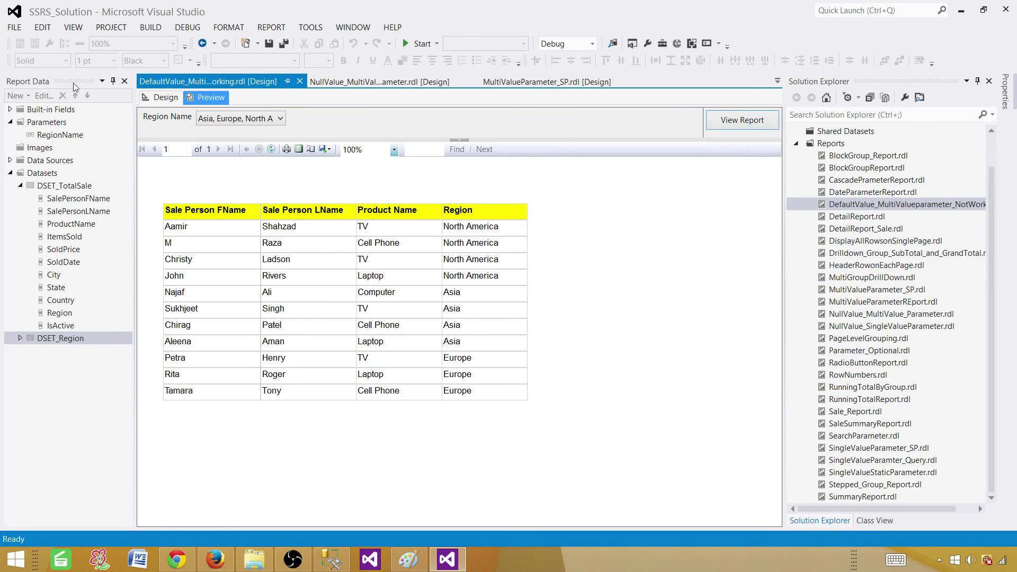
left_click(66, 190)
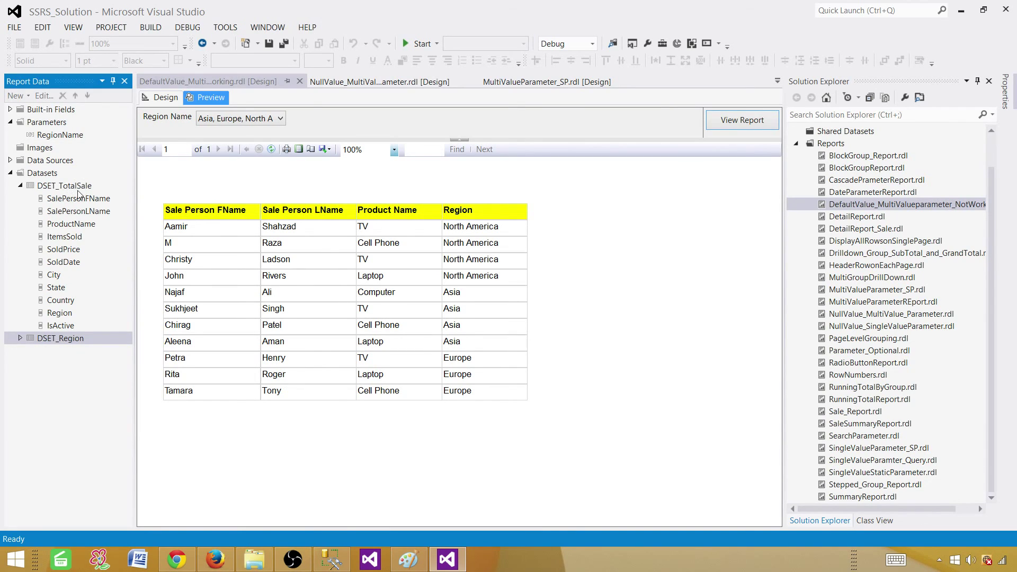